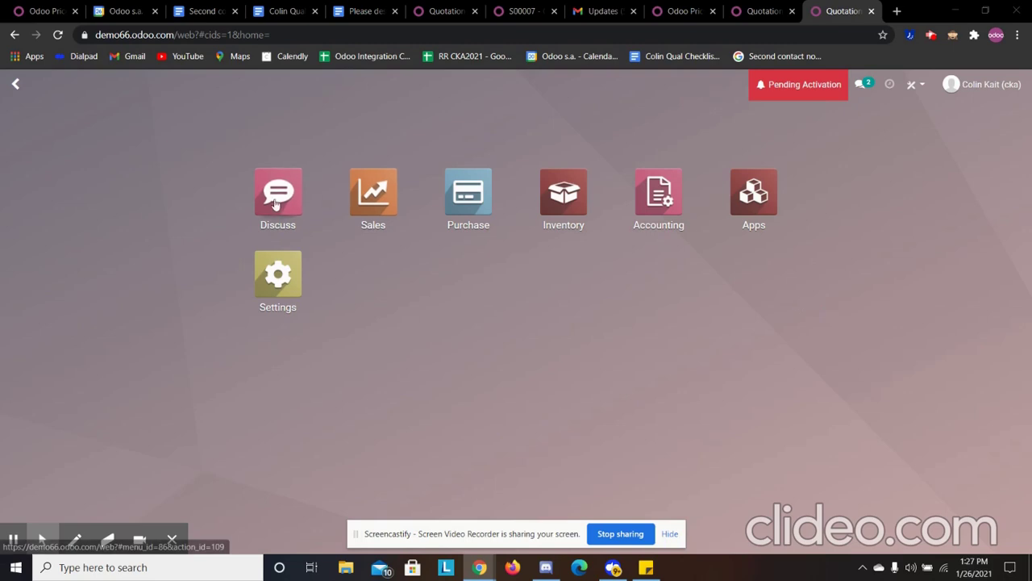
Step: Start a new purchase request for quotation and create the vendor Diamond Distributors
{"action": "left_click", "coordinate": [466, 195]}
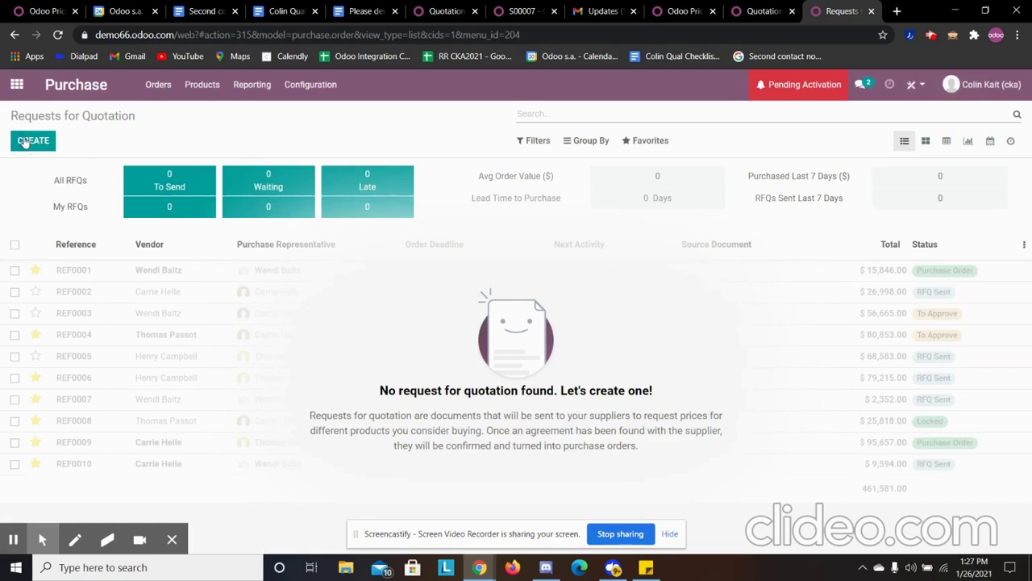
{"action": "left_click", "coordinate": [24, 142]}
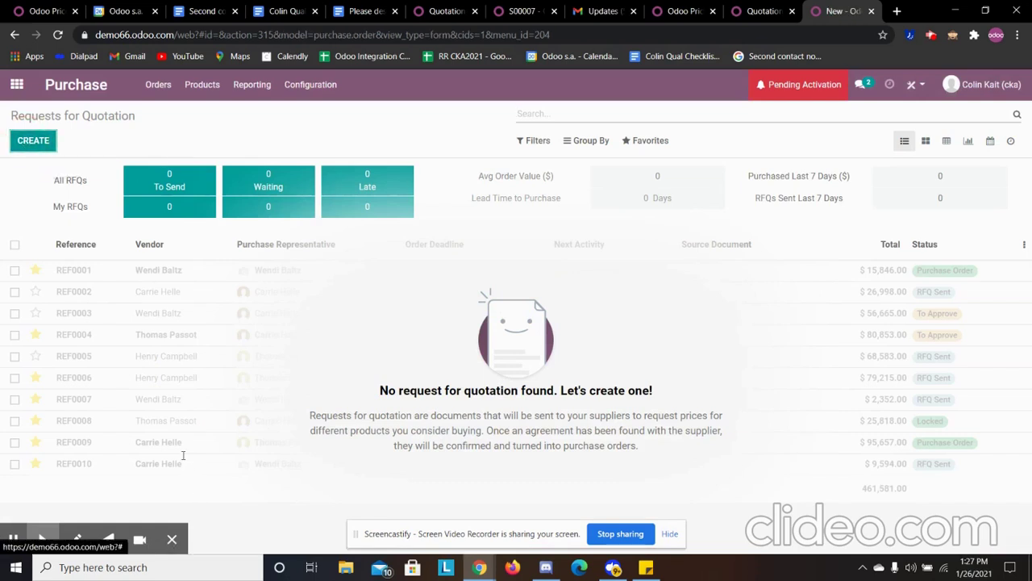
{"action": "left_click", "coordinate": [187, 283]}
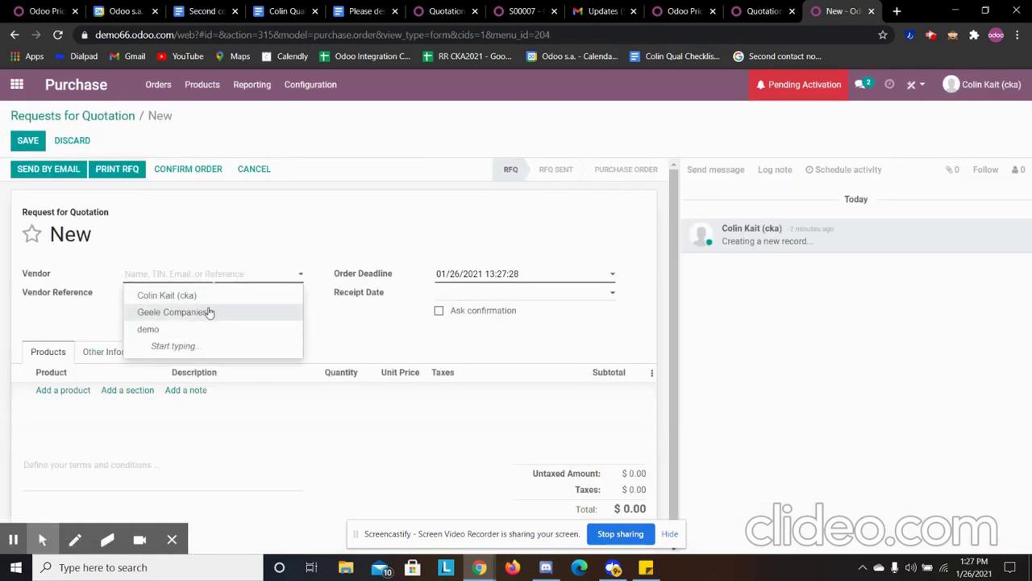
{"action": "type", "text": "Diamond"}
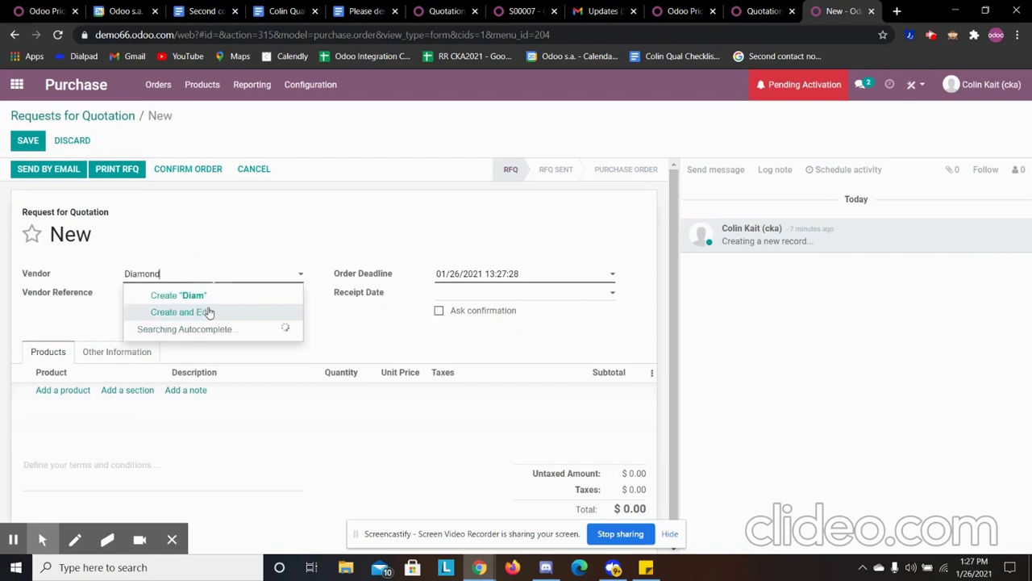
{"action": "type", "text": " Distr"}
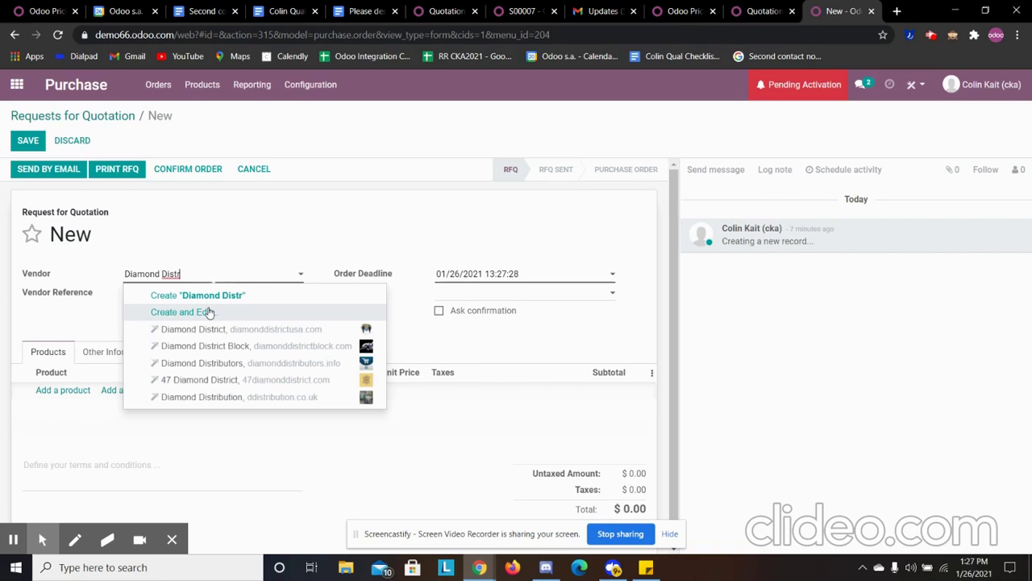
{"action": "type", "text": "ub"}
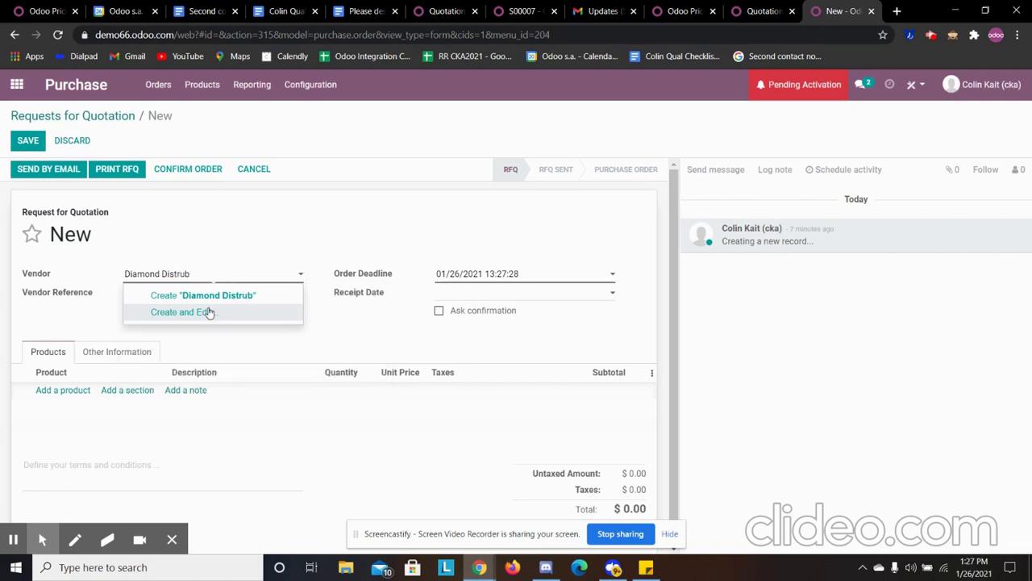
{"action": "key", "text": "BackSpace"}
{"action": "key", "text": "BackSpace"}
{"action": "key", "text": "BackSpace"}
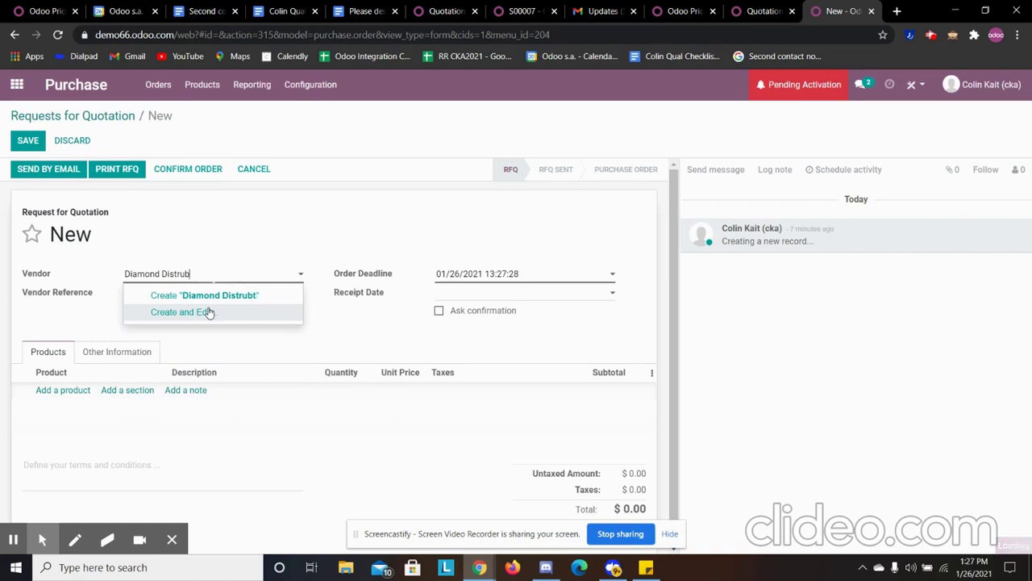
{"action": "type", "text": "tors"}
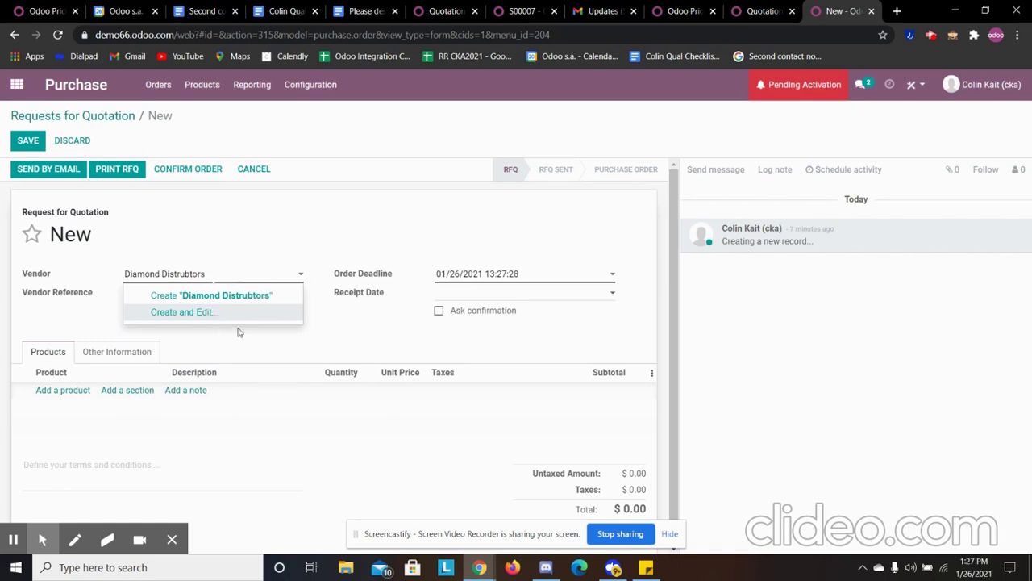
{"action": "left_click", "coordinate": [222, 295]}
Step: Correct the spelling of the vendor name and start the first product line
{"action": "right_click", "coordinate": [193, 283]}
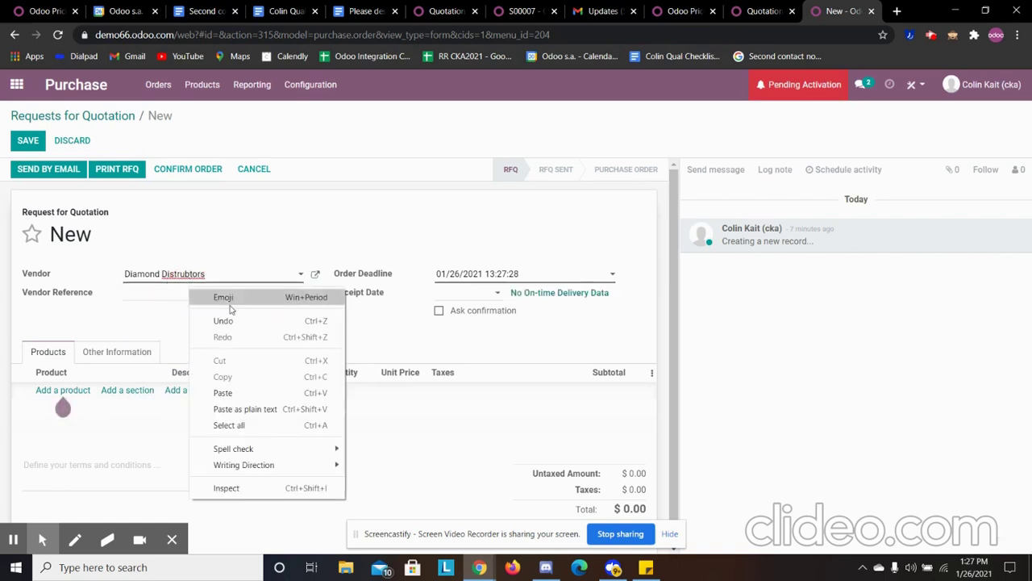
{"action": "right_click", "coordinate": [173, 275]}
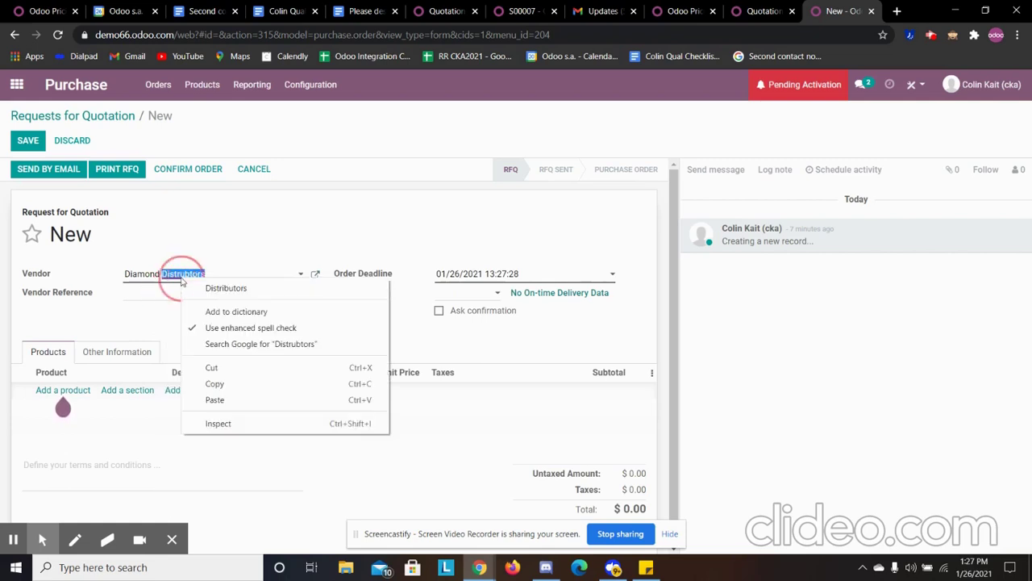
{"action": "left_click", "coordinate": [216, 288]}
{"action": "left_click", "coordinate": [63, 390]}
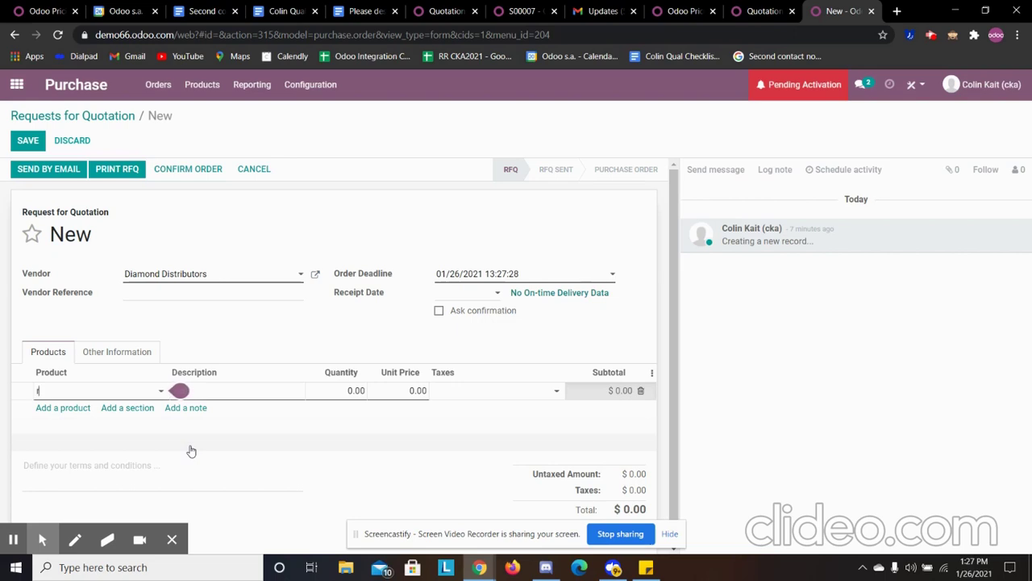
Step: Add 135 Rice25 at 430.00 each and save the quotation as P00001
{"action": "type", "text": "r"}
{"action": "left_click", "coordinate": [61, 408]}
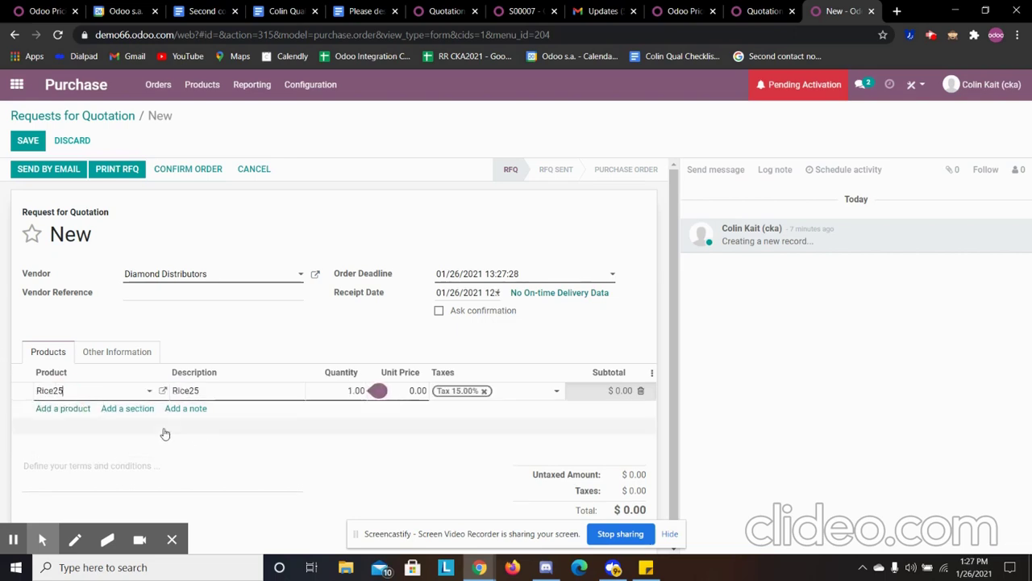
{"action": "left_click", "coordinate": [351, 391]}
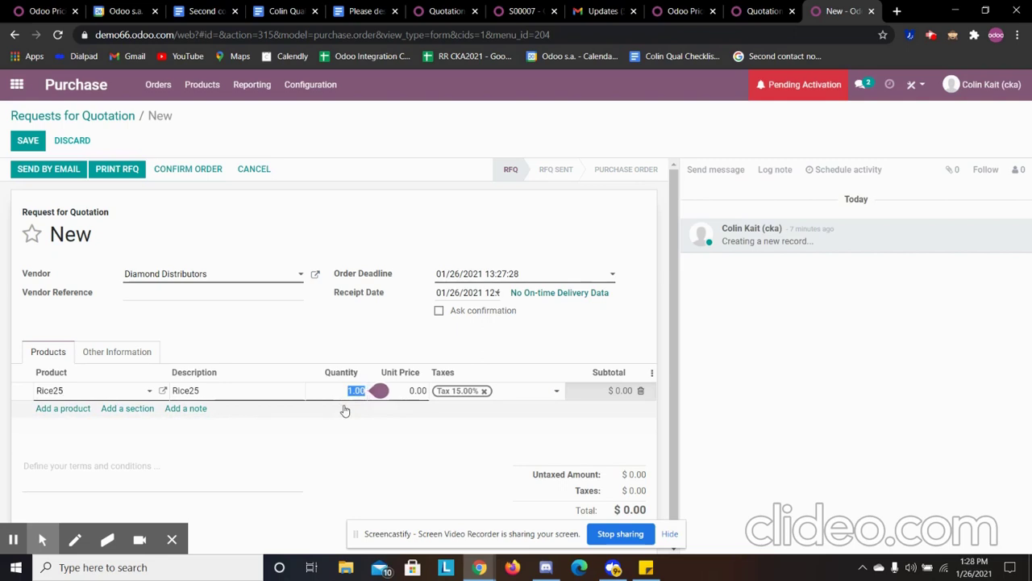
{"action": "type", "text": "135"}
{"action": "left_click", "coordinate": [418, 393]}
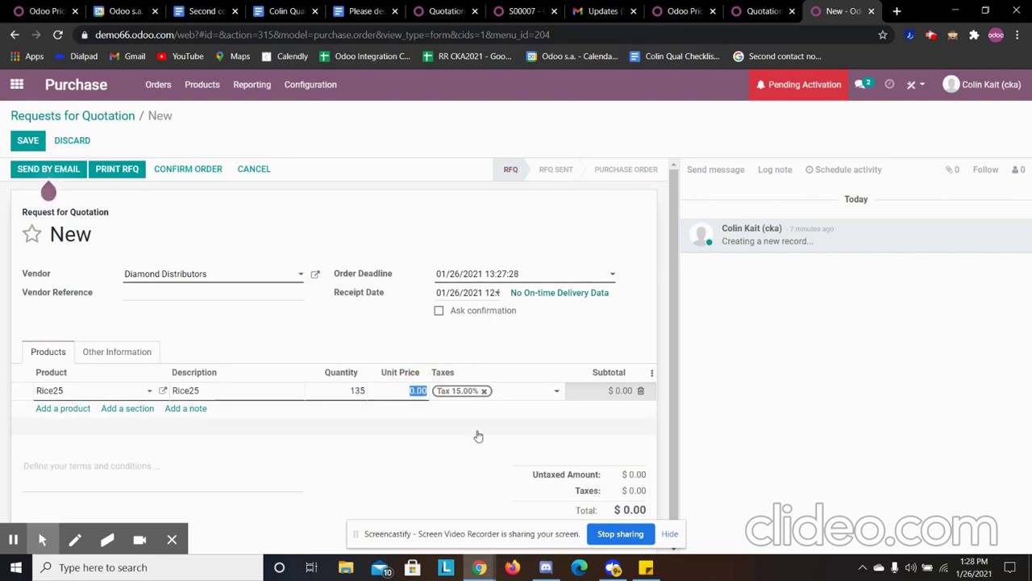
{"action": "type", "text": "430"}
{"action": "left_click", "coordinate": [477, 435]}
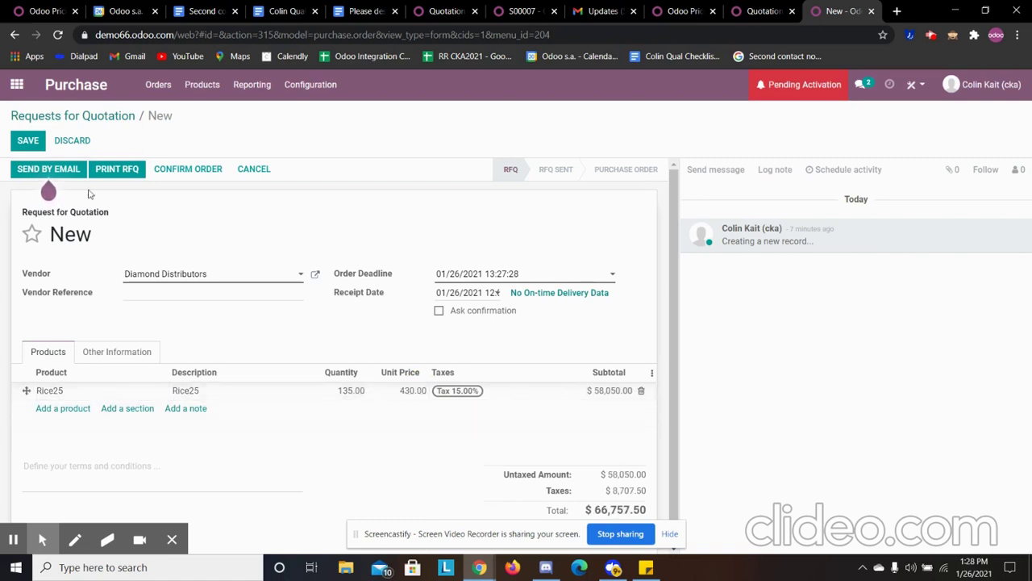
{"action": "left_click", "coordinate": [25, 142]}
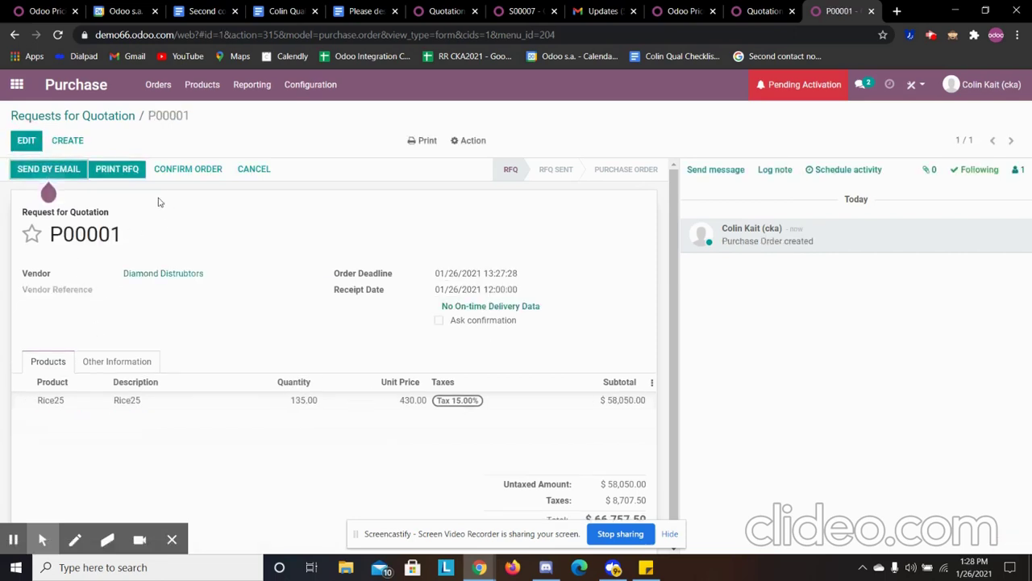
{"action": "left_click", "coordinate": [427, 142]}
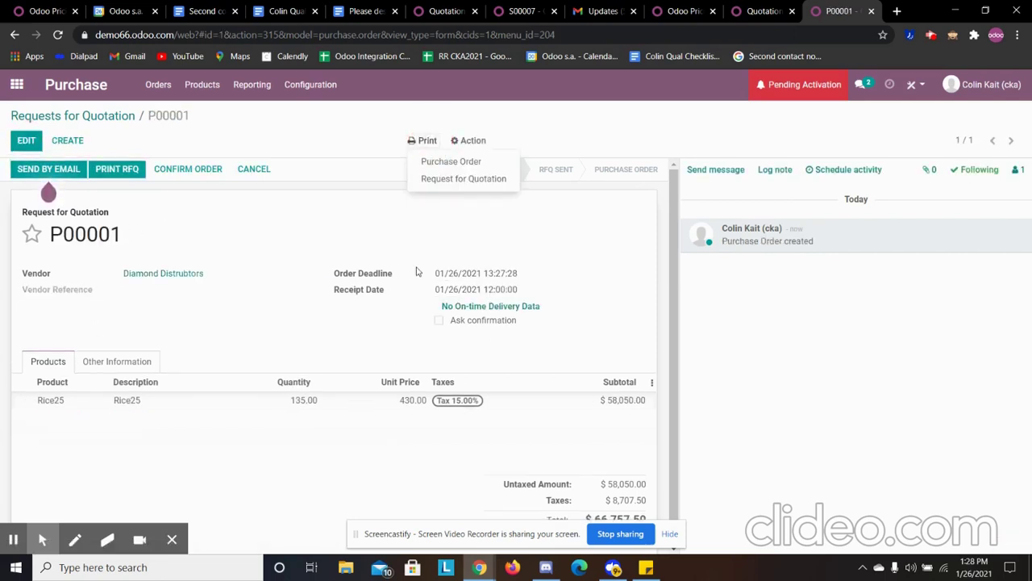
Step: Print Request for Quotation P00001 as a PDF and view it
{"action": "left_click", "coordinate": [451, 162]}
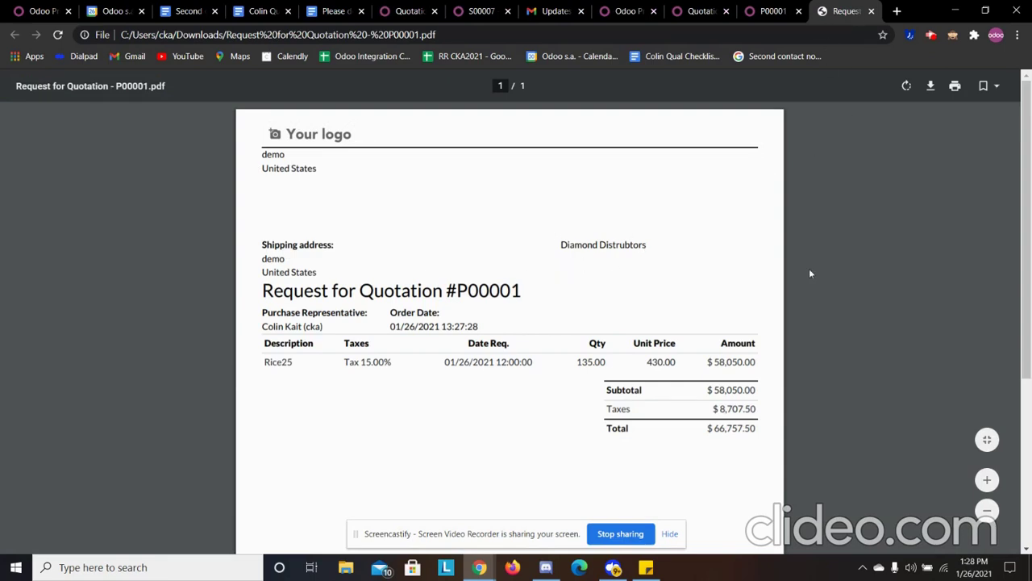
Step: Close the PDF, check the vendor's record, and confirm P00001 as a purchase order
{"action": "left_click", "coordinate": [871, 11]}
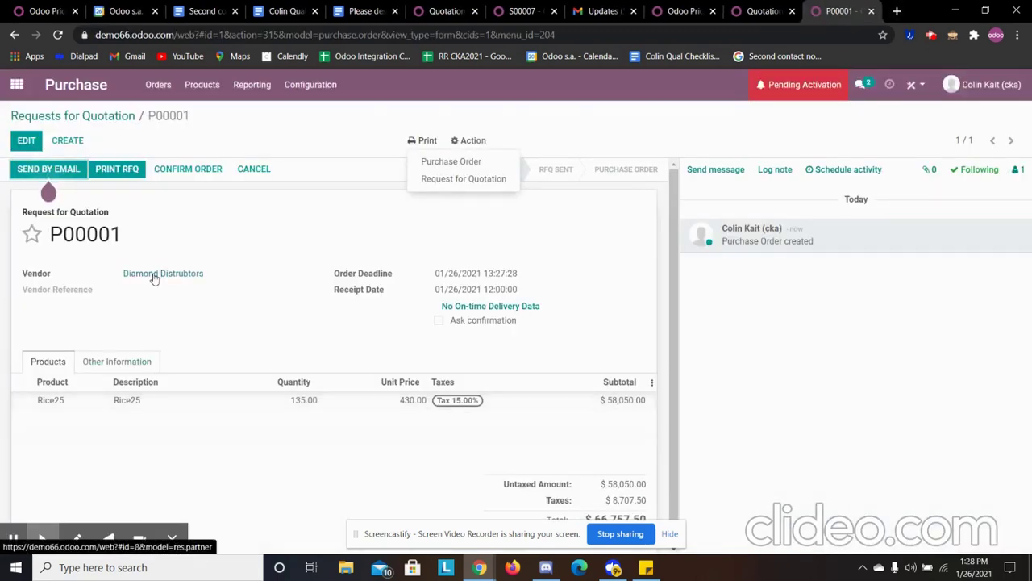
{"action": "left_click", "coordinate": [154, 274]}
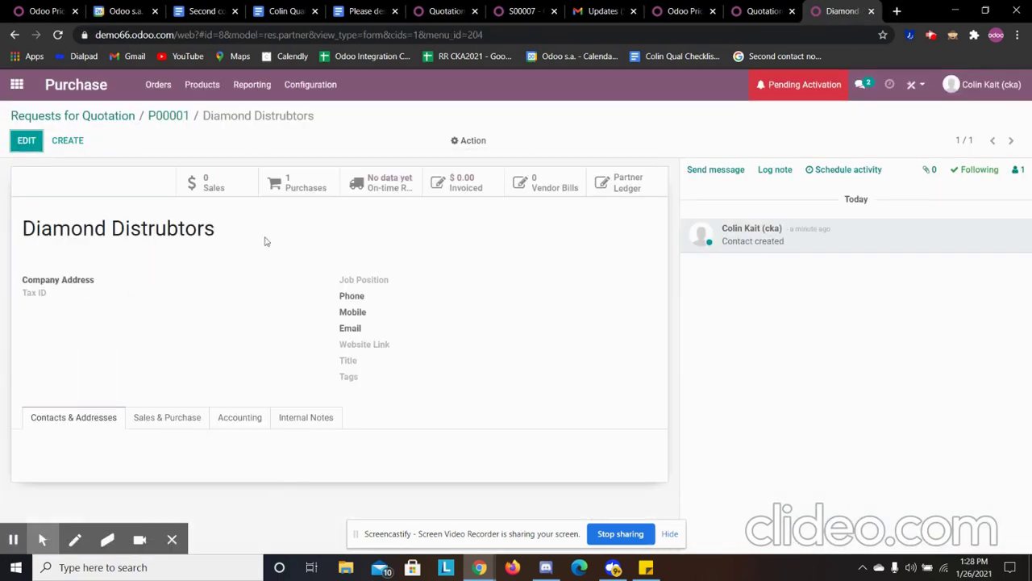
{"action": "left_click", "coordinate": [166, 116]}
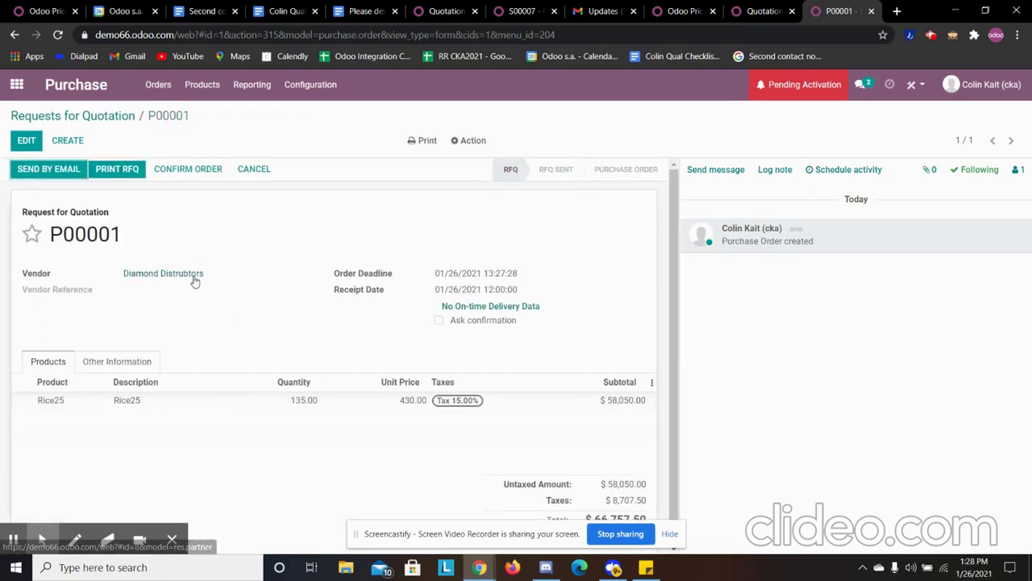
{"action": "left_click", "coordinate": [197, 169]}
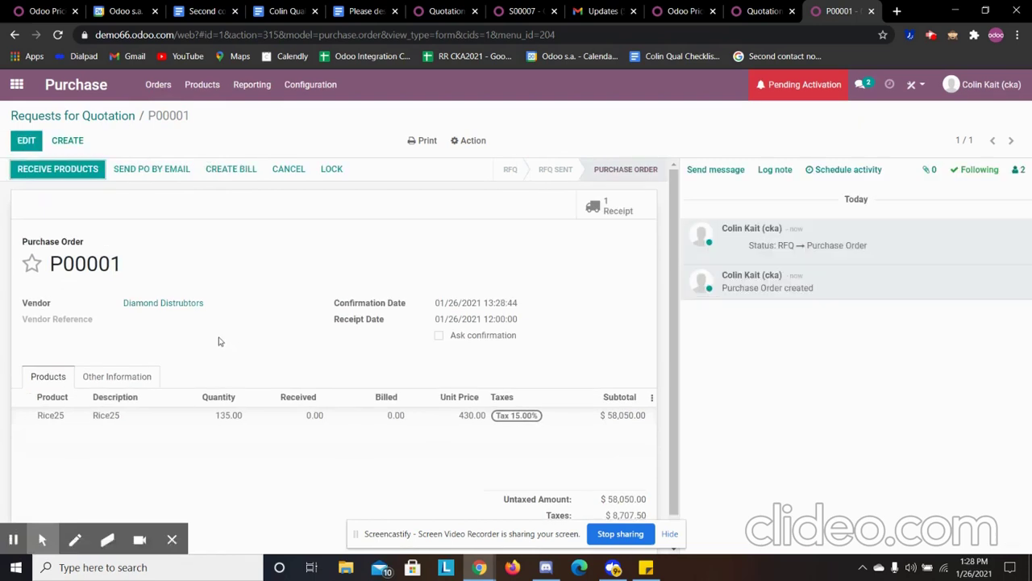
Step: Validate receipt WH/IN/00001 with all 135 Rice25 received, then return to P00001
{"action": "left_click", "coordinate": [80, 170]}
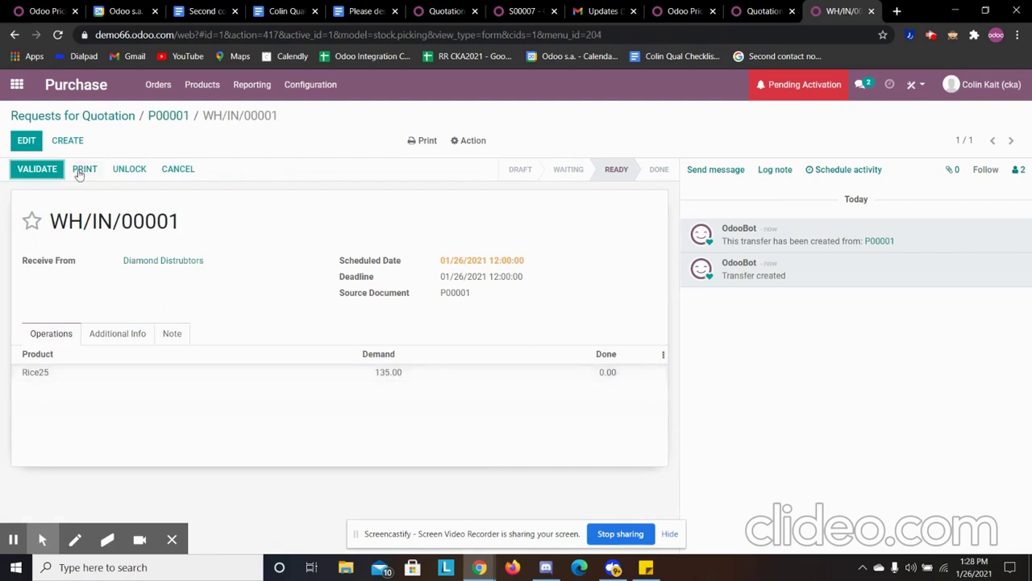
{"action": "left_click", "coordinate": [26, 140]}
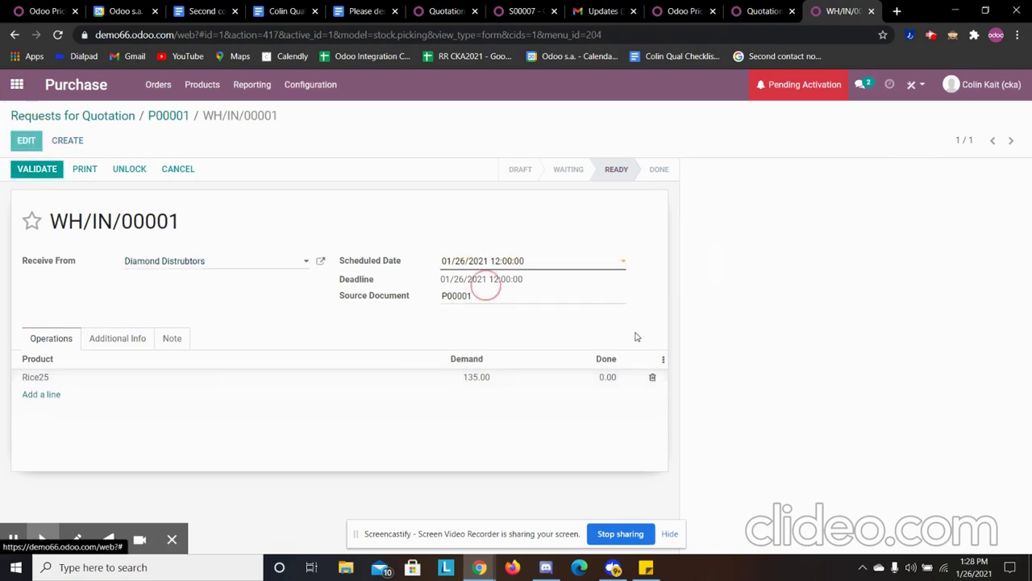
{"action": "left_click", "coordinate": [625, 378]}
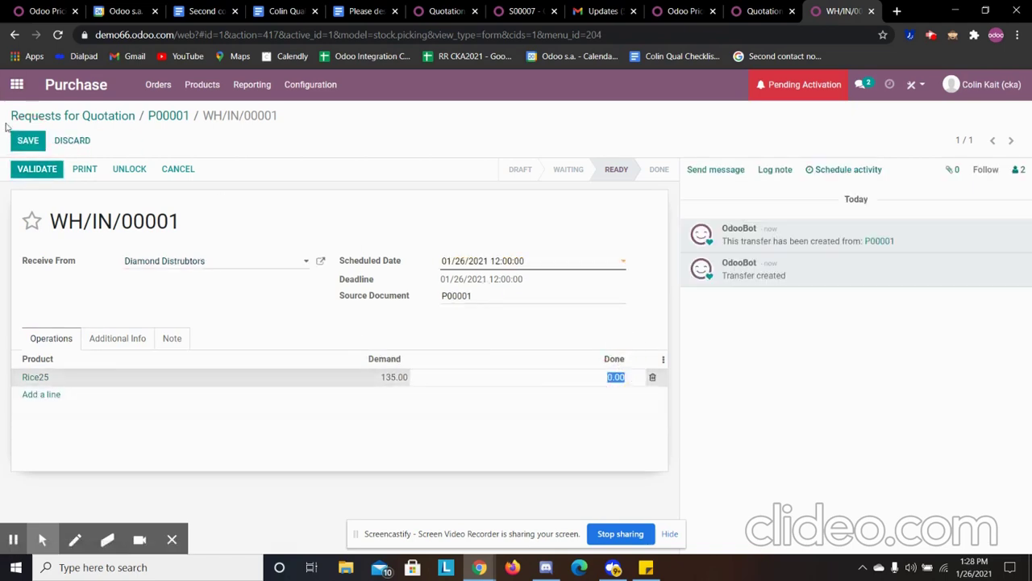
{"action": "left_click", "coordinate": [24, 140]}
{"action": "left_click", "coordinate": [34, 168]}
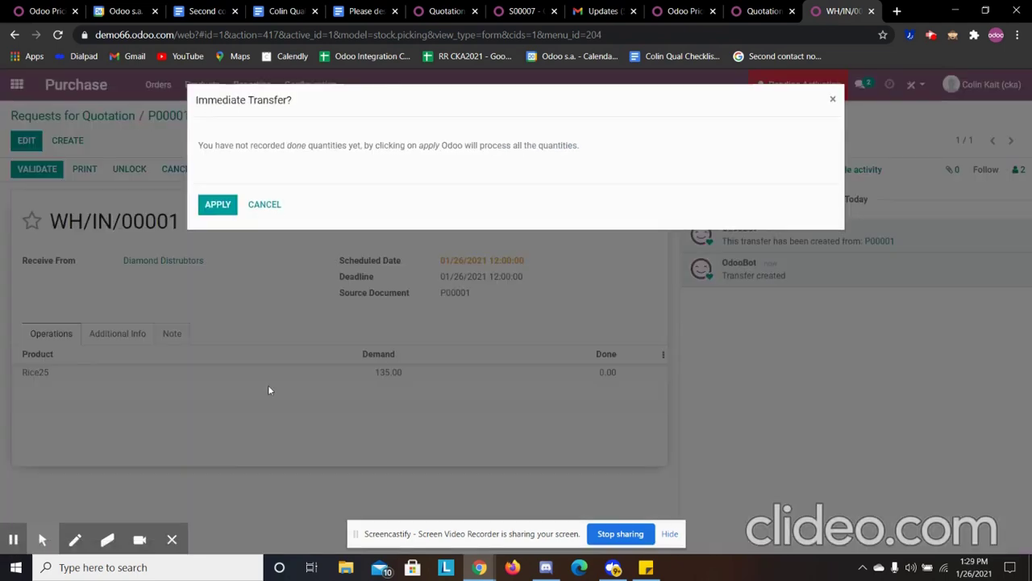
{"action": "left_click", "coordinate": [211, 205]}
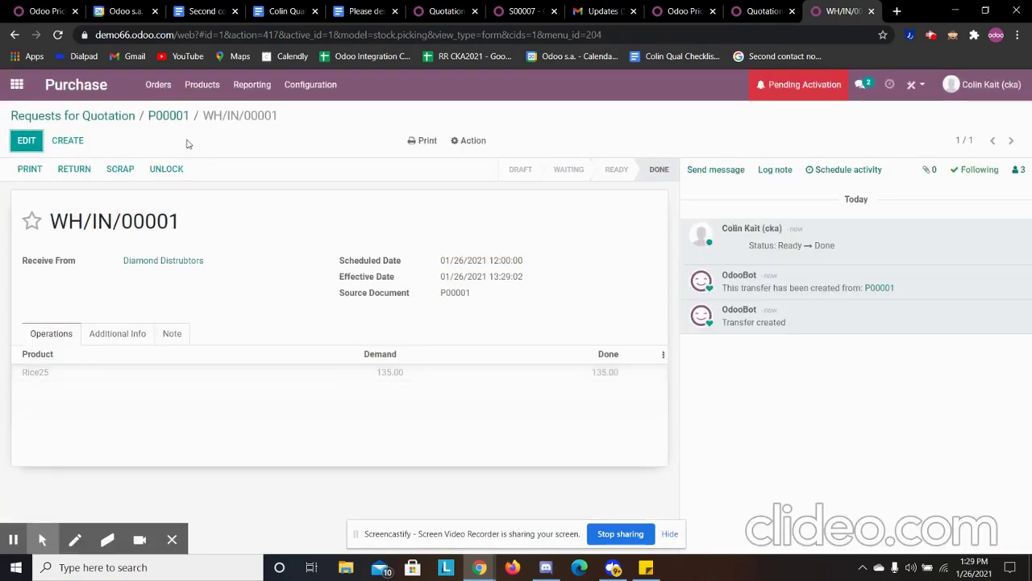
{"action": "left_click", "coordinate": [171, 116]}
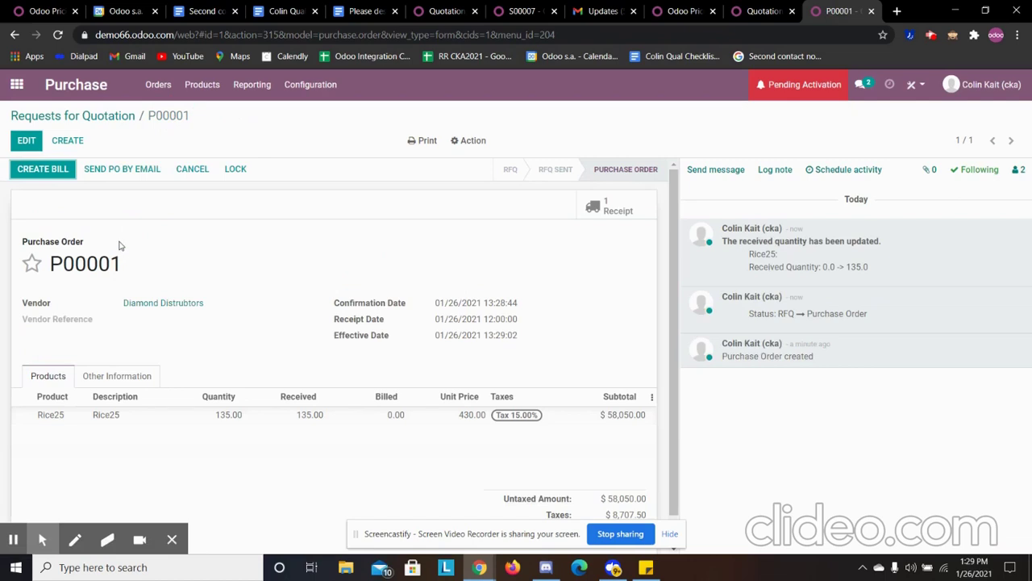
Step: Generate the vendor bill from P00001 and post it as BILL/2021/01/0001
{"action": "left_click", "coordinate": [56, 172]}
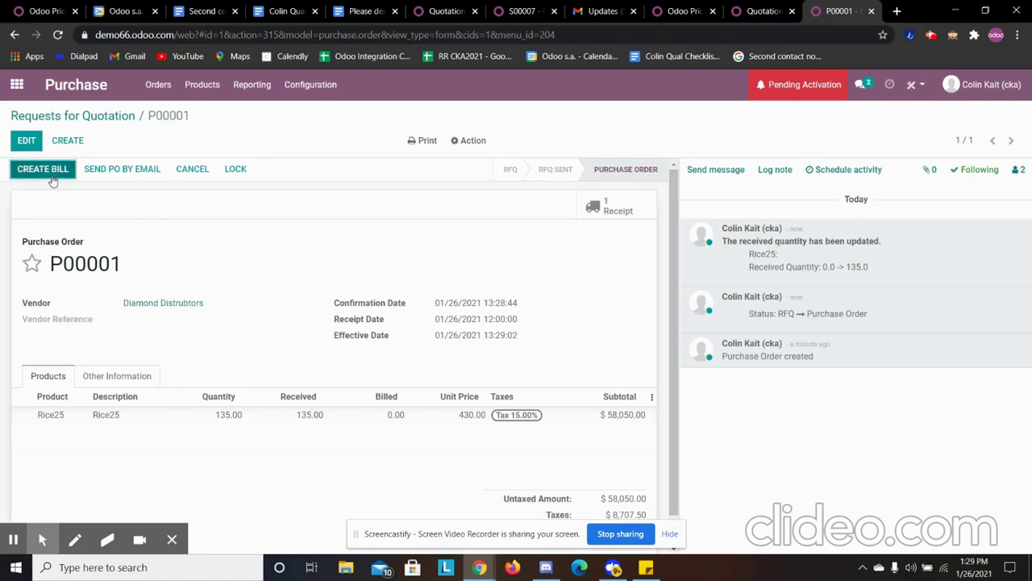
{"action": "left_click", "coordinate": [212, 87]}
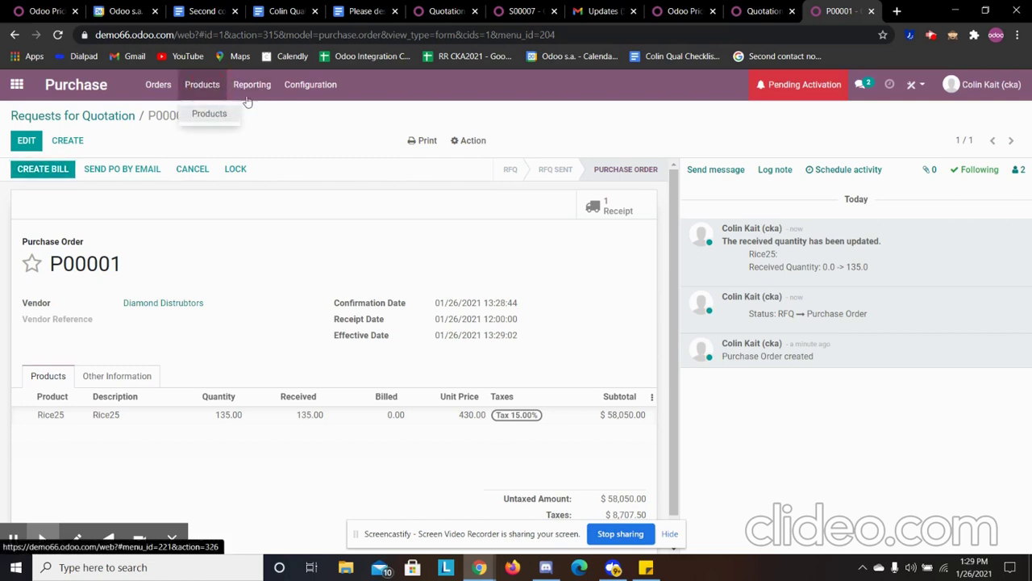
{"action": "left_click", "coordinate": [36, 169]}
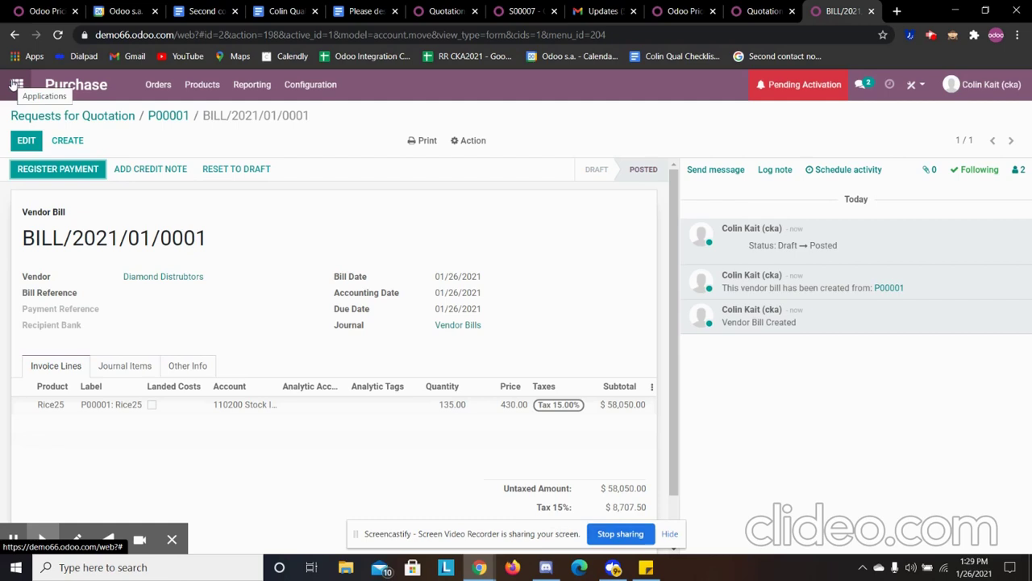
{"action": "left_click", "coordinate": [15, 84]}
Step: Open draft landed cost LC/2021/0001 ($7,372.00) from Inventory's Landed Costs list
{"action": "type", "text": "in"}
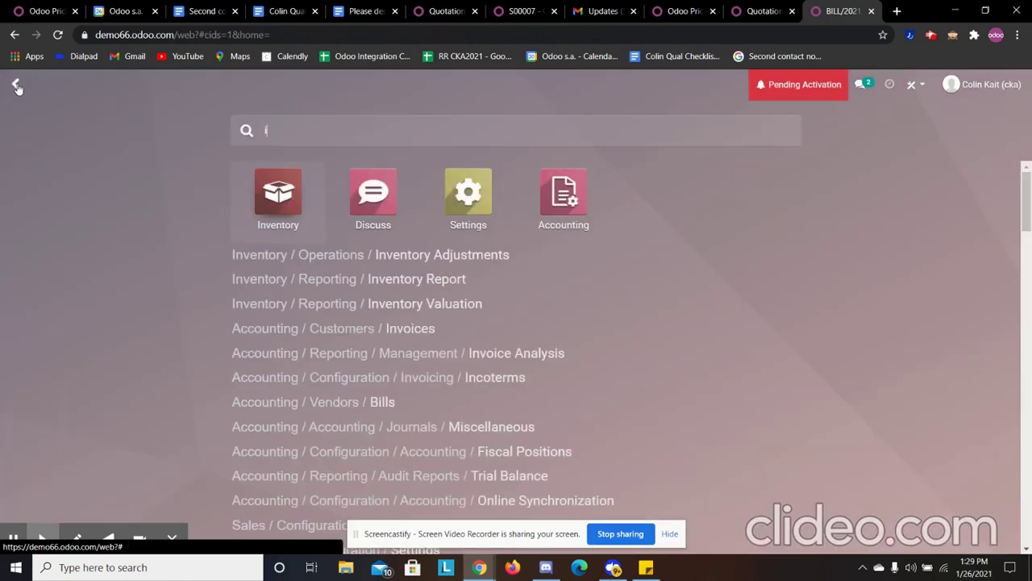
{"action": "left_click", "coordinate": [277, 194]}
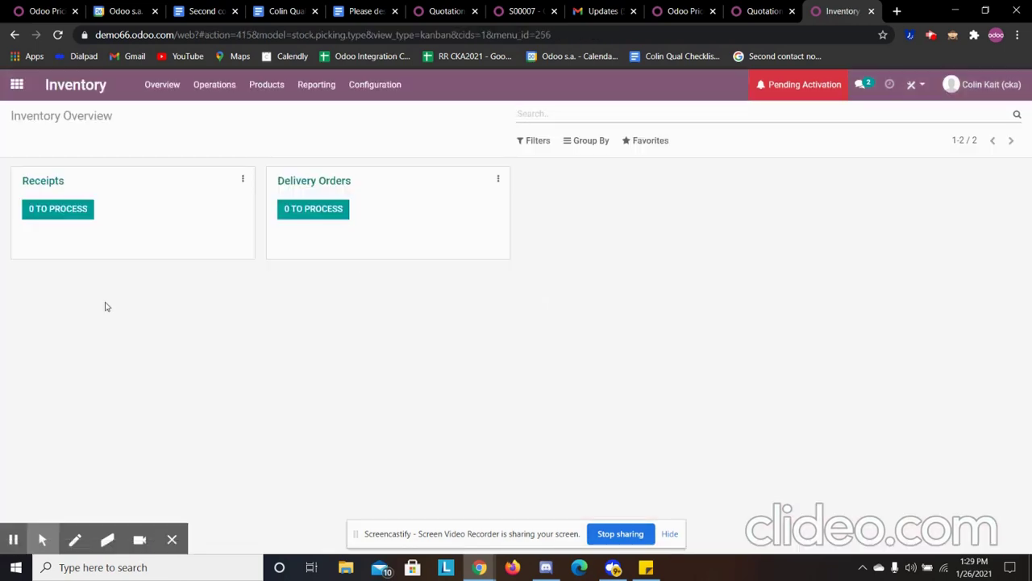
{"action": "left_click", "coordinate": [218, 90]}
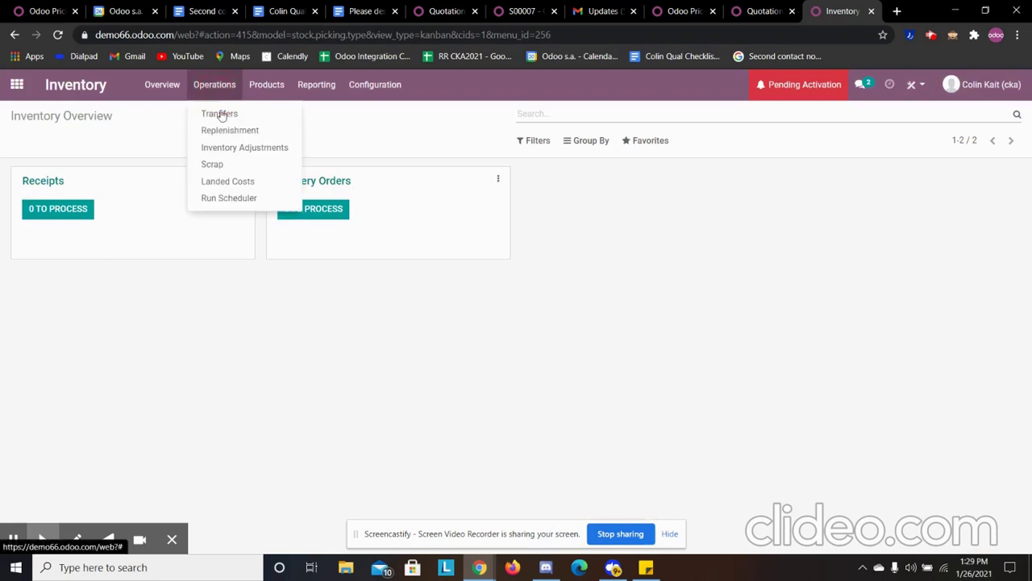
{"action": "left_click", "coordinate": [216, 179]}
{"action": "left_click", "coordinate": [135, 202]}
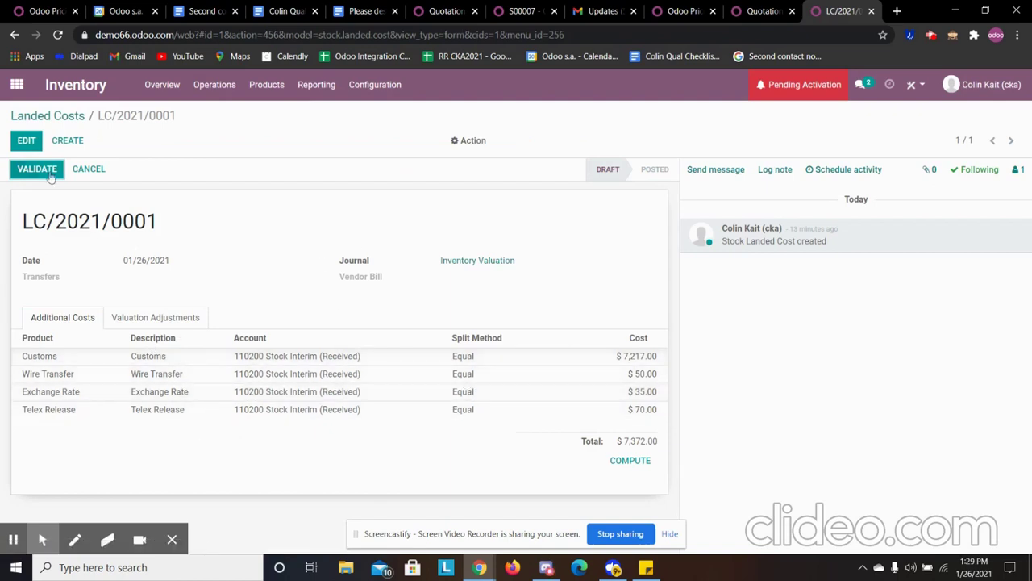
Step: Attach WH/IN/00001 and BILL/2021/01/0001 to LC/2021/0001, compute the split, and validate it
{"action": "left_click", "coordinate": [27, 140]}
{"action": "left_click", "coordinate": [153, 300]}
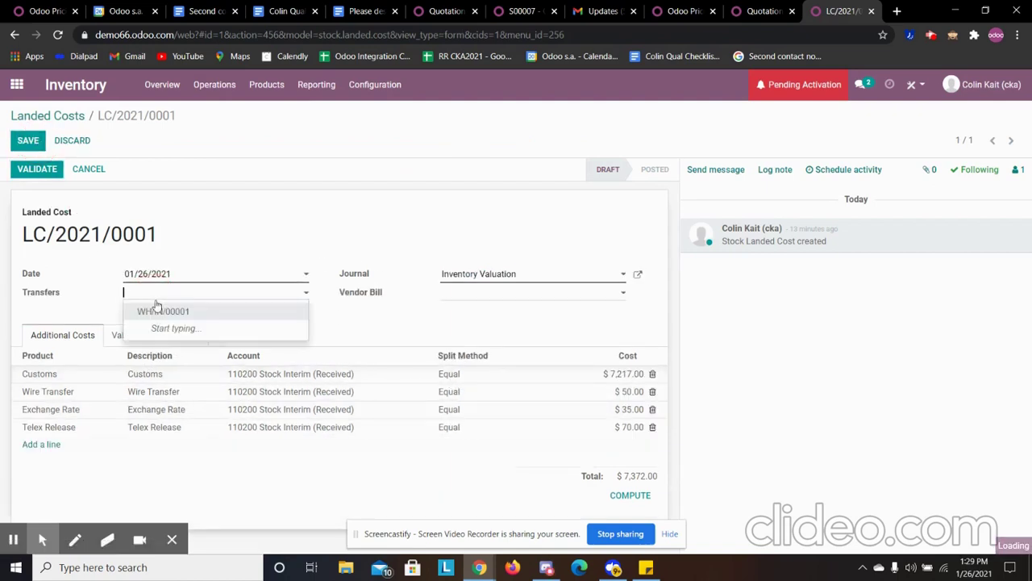
{"action": "left_click", "coordinate": [163, 312]}
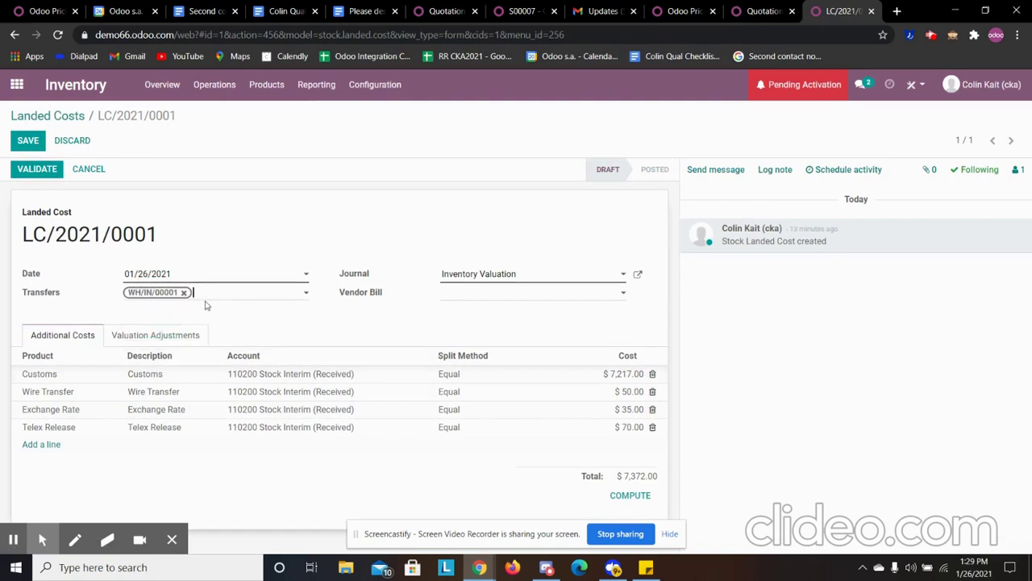
{"action": "left_click", "coordinate": [463, 294]}
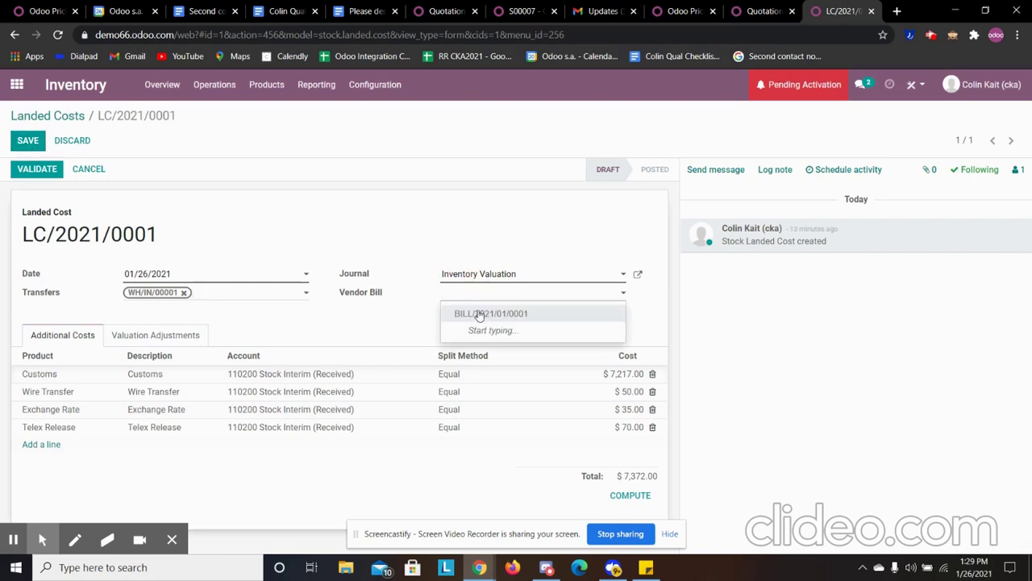
{"action": "left_click", "coordinate": [479, 315]}
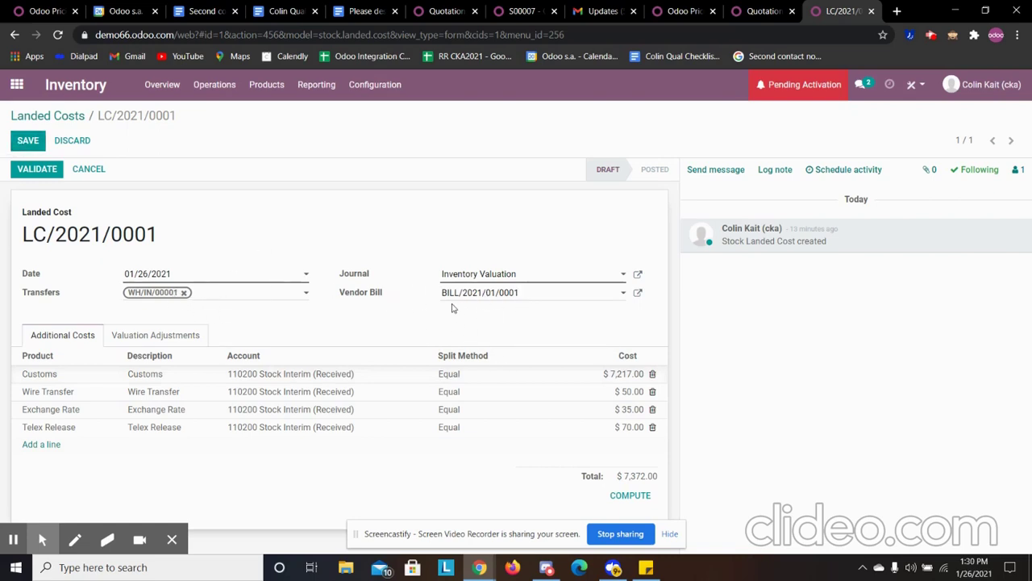
{"action": "left_click", "coordinate": [26, 141]}
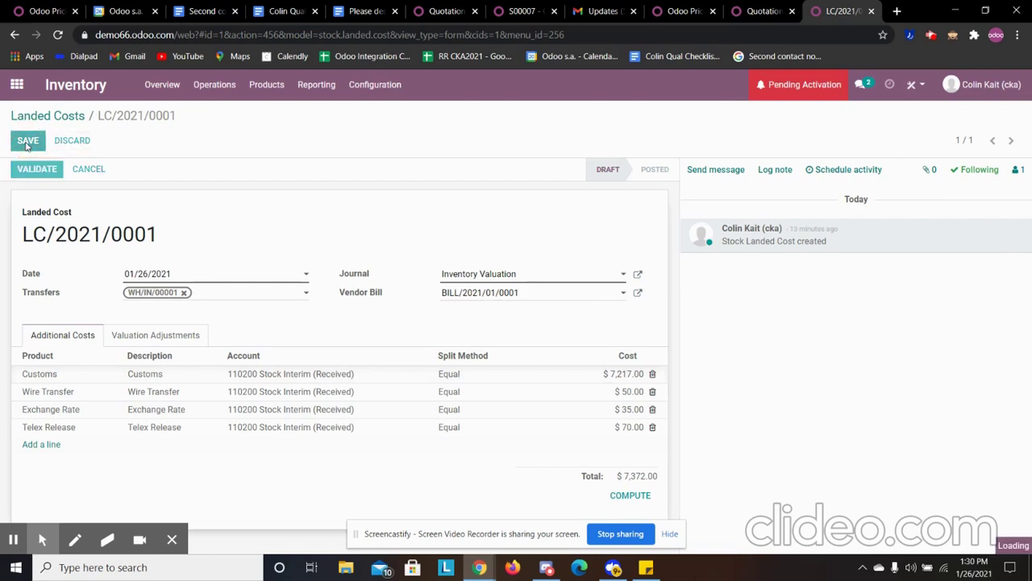
{"action": "left_click", "coordinate": [630, 460]}
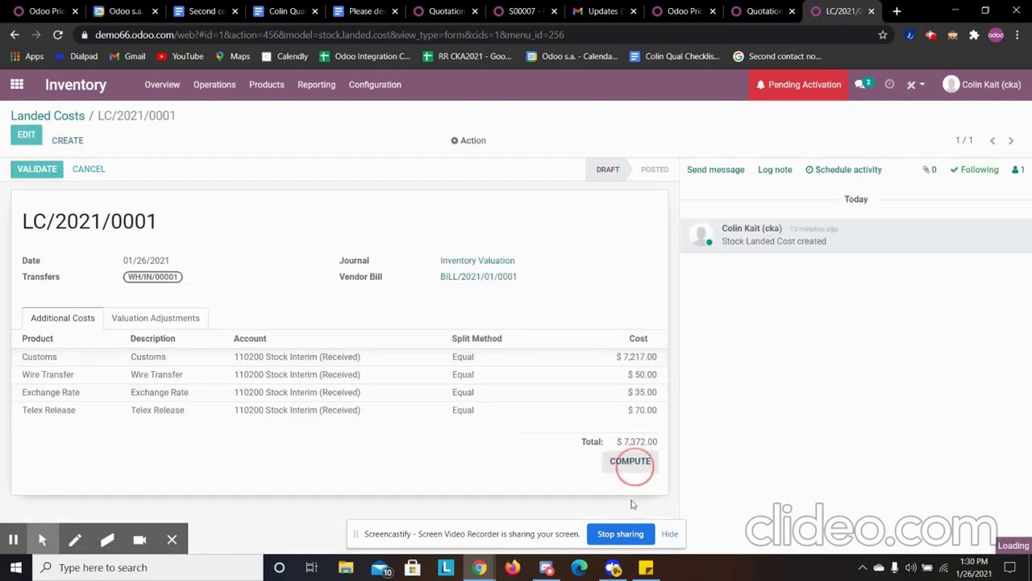
{"action": "left_click", "coordinate": [20, 171]}
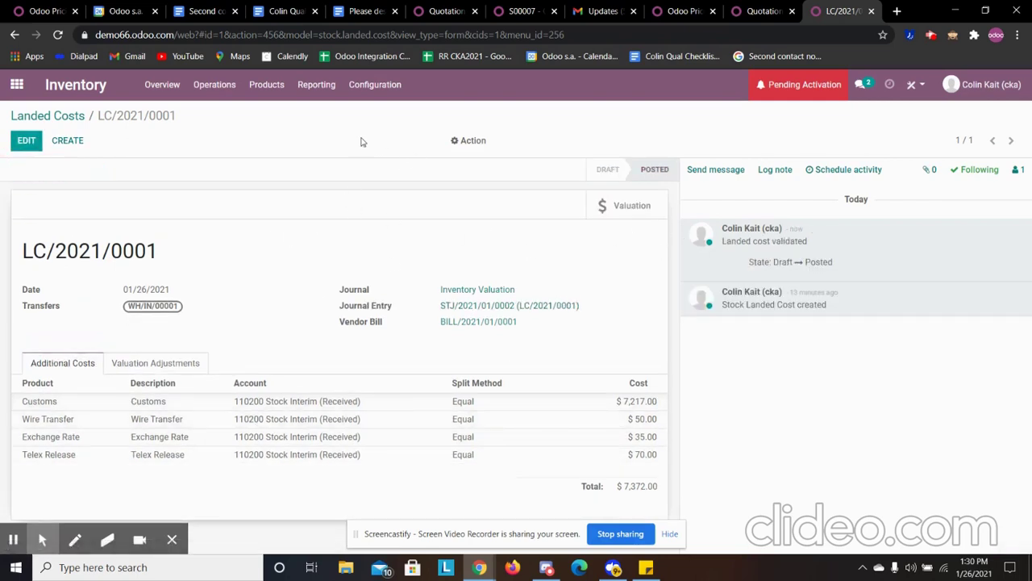
{"action": "left_click", "coordinate": [17, 84]}
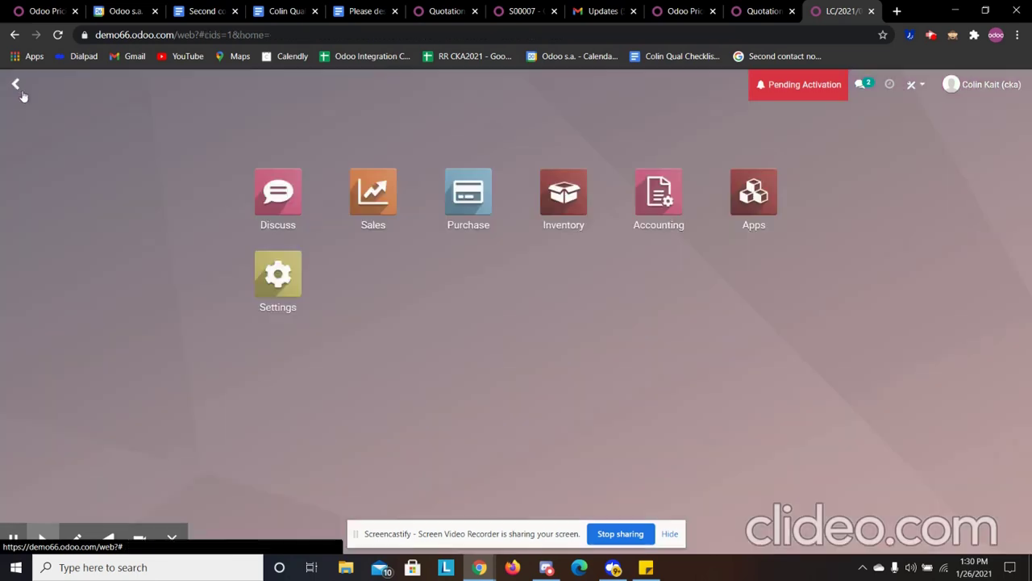
Step: Start a new sales quotation for customer Geele Companies
{"action": "left_click", "coordinate": [382, 187]}
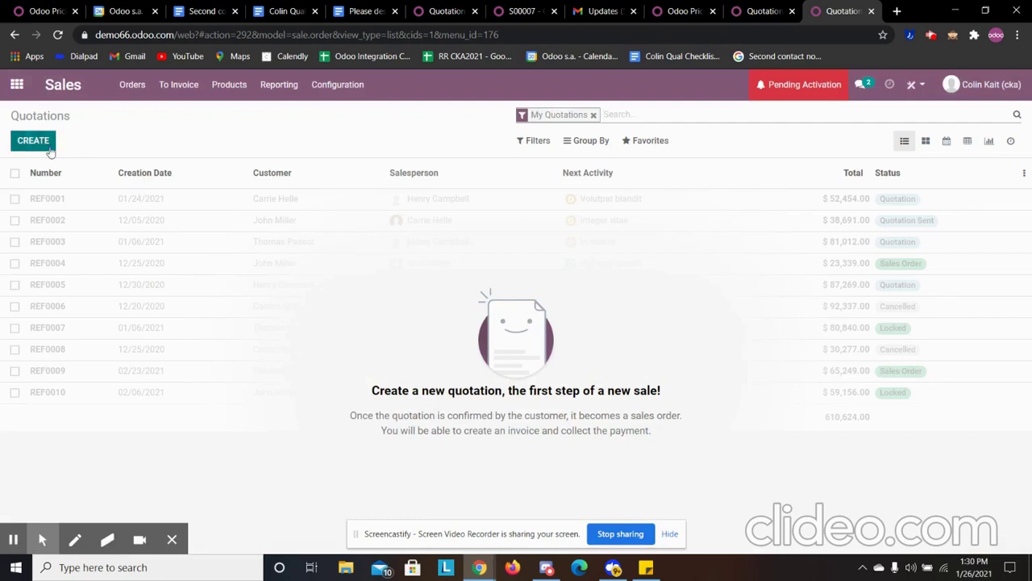
{"action": "left_click", "coordinate": [46, 146]}
{"action": "left_click", "coordinate": [236, 293]}
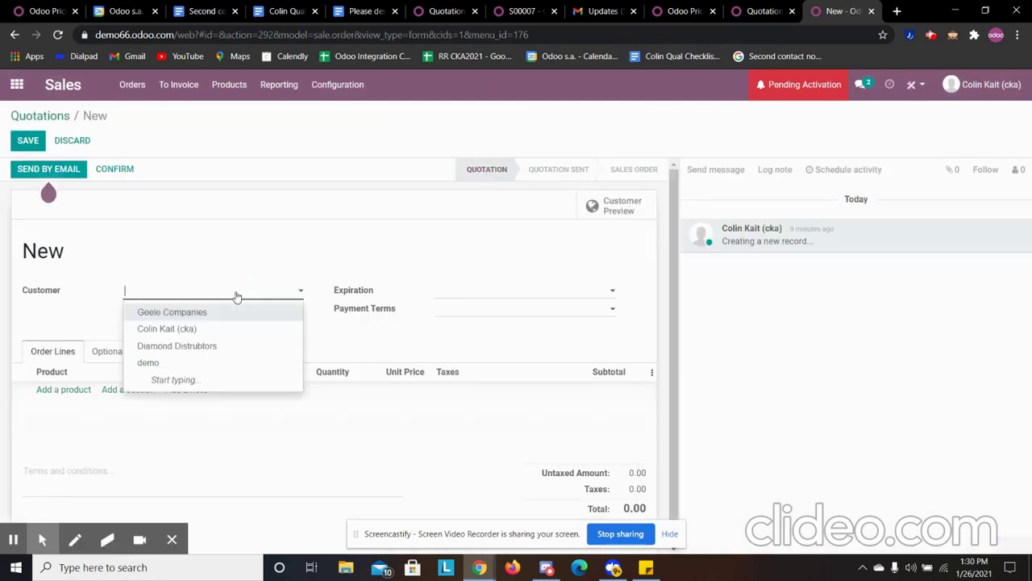
{"action": "left_click", "coordinate": [172, 312]}
Step: Add 135 Rice25 at 500.00 and save the quotation as S00001
{"action": "left_click", "coordinate": [65, 390]}
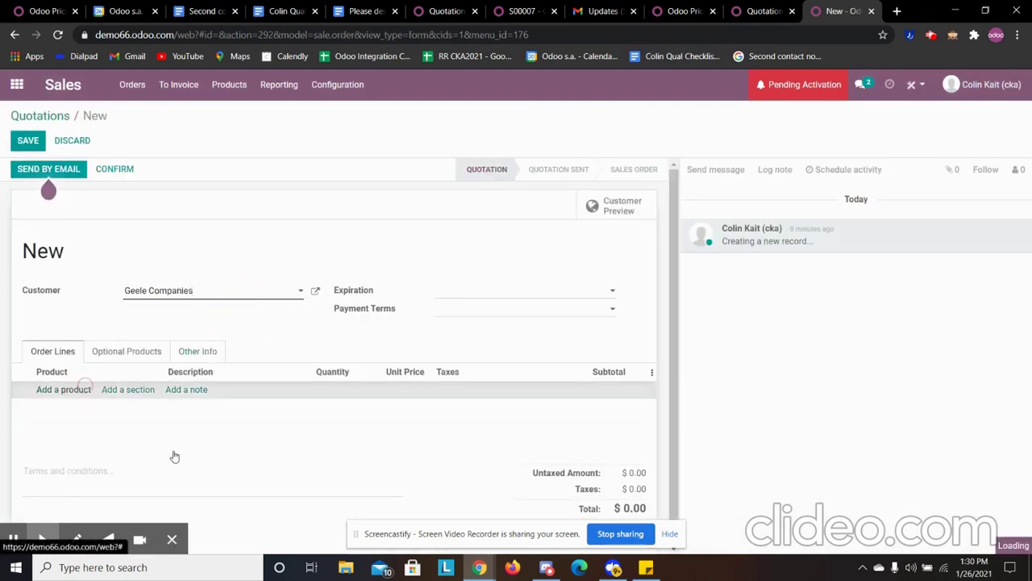
{"action": "left_click", "coordinate": [141, 394]}
{"action": "left_click", "coordinate": [113, 411]}
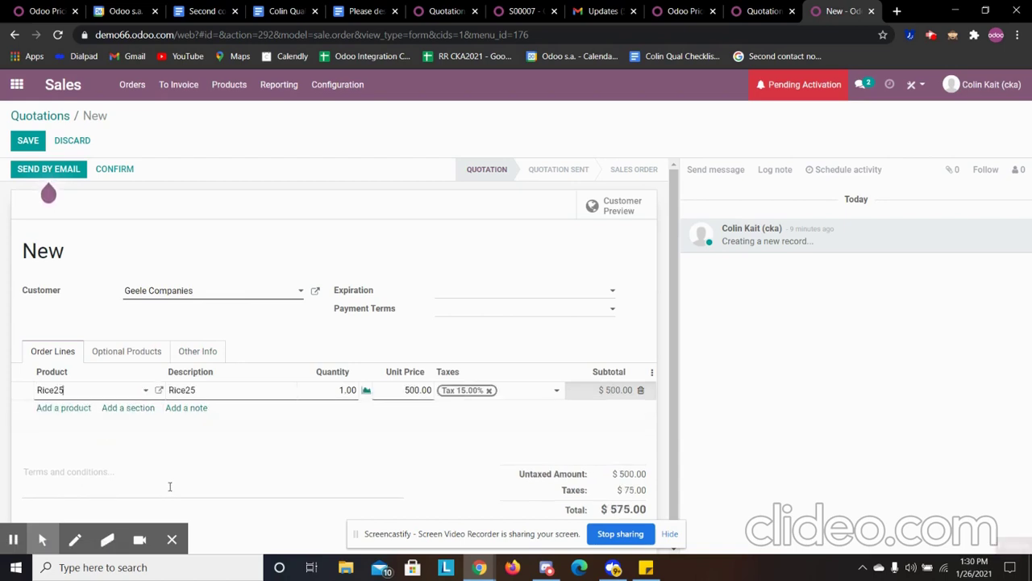
{"action": "left_click", "coordinate": [342, 390]}
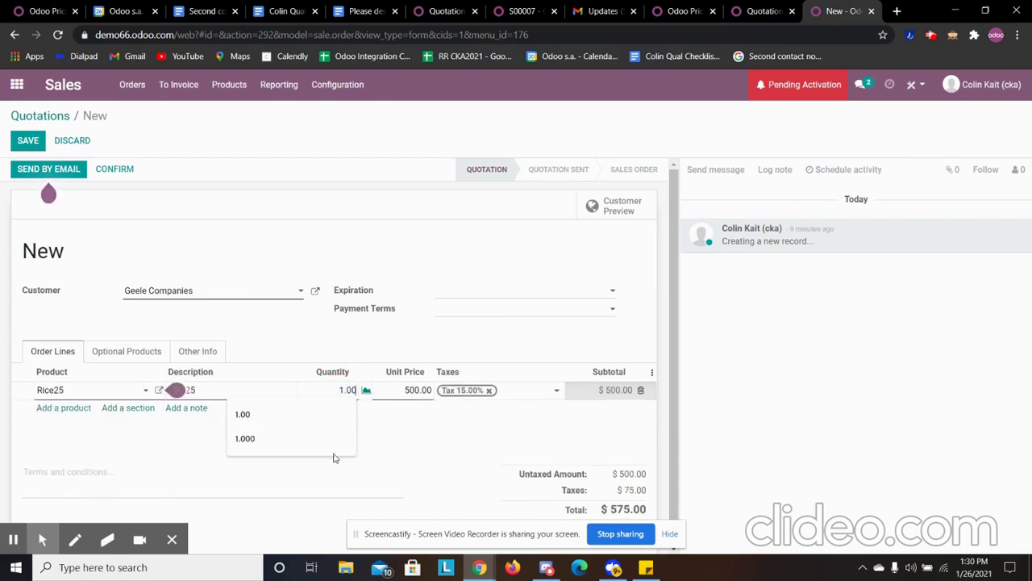
{"action": "double_click", "coordinate": [347, 389]}
{"action": "type", "text": "1"}
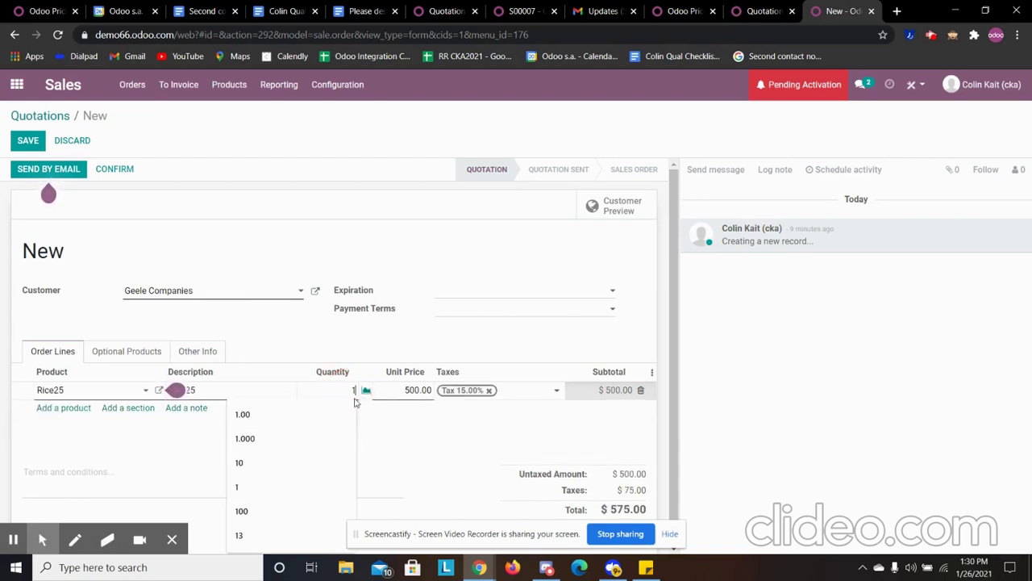
{"action": "type", "text": "35.00"}
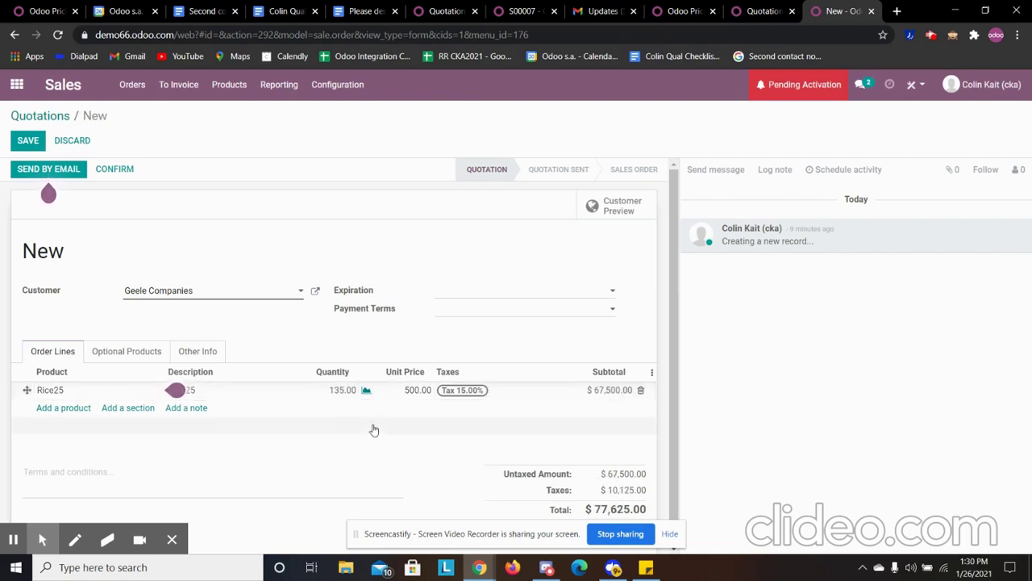
{"action": "scroll", "coordinate": [610, 442], "scroll_direction": "down", "scroll_amount": 1}
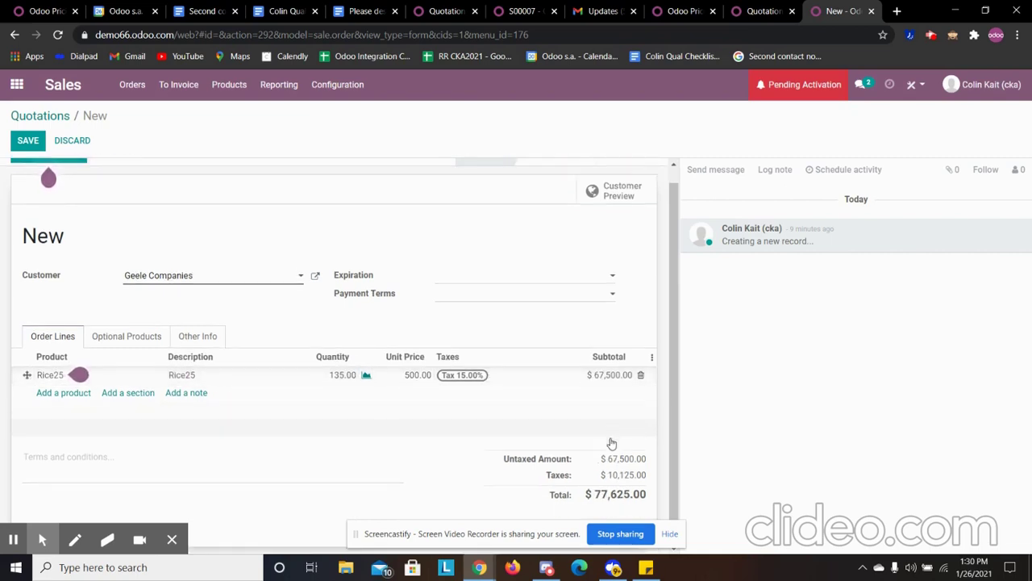
{"action": "left_click", "coordinate": [652, 356]}
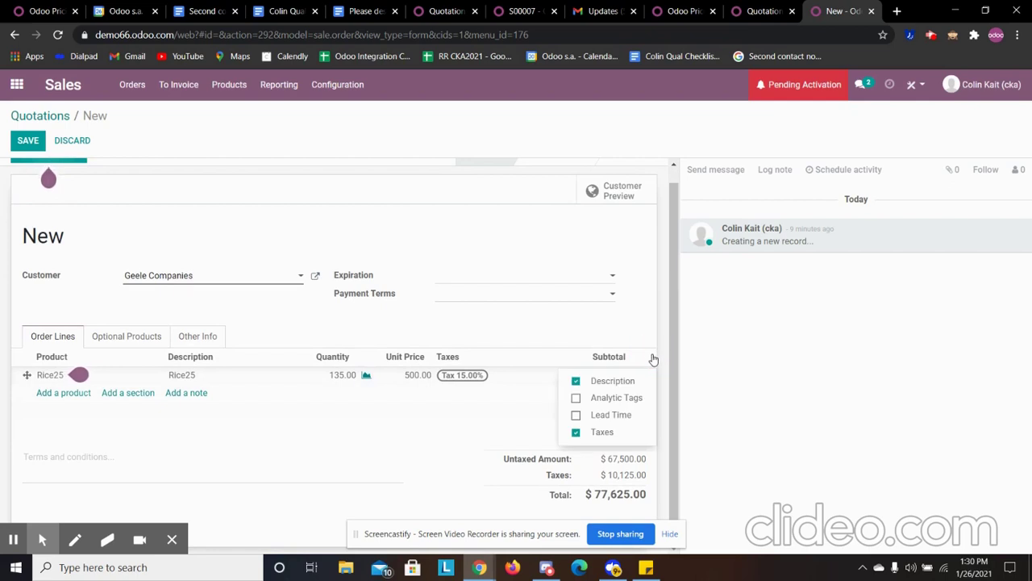
{"action": "left_click", "coordinate": [652, 357]}
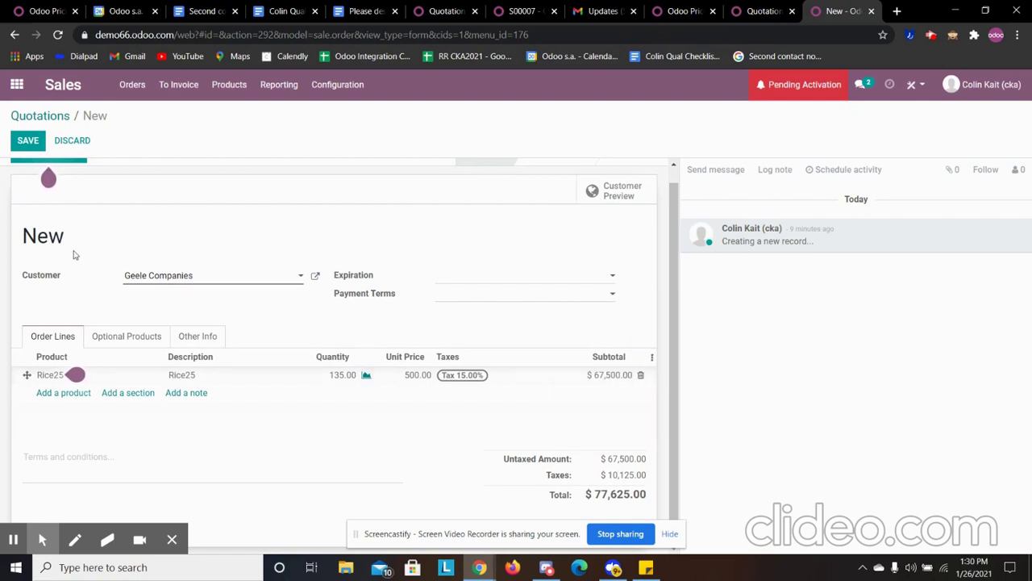
{"action": "left_click", "coordinate": [18, 140]}
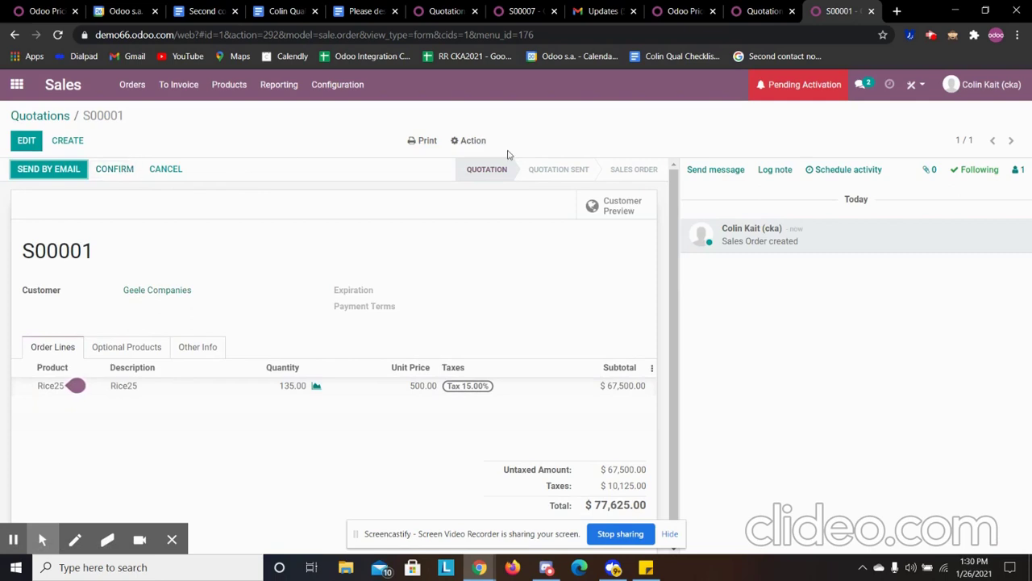
Step: Confirm S00001 and validate delivery WH/OUT/00001 shipping all 135 Rice25
{"action": "left_click", "coordinate": [428, 142]}
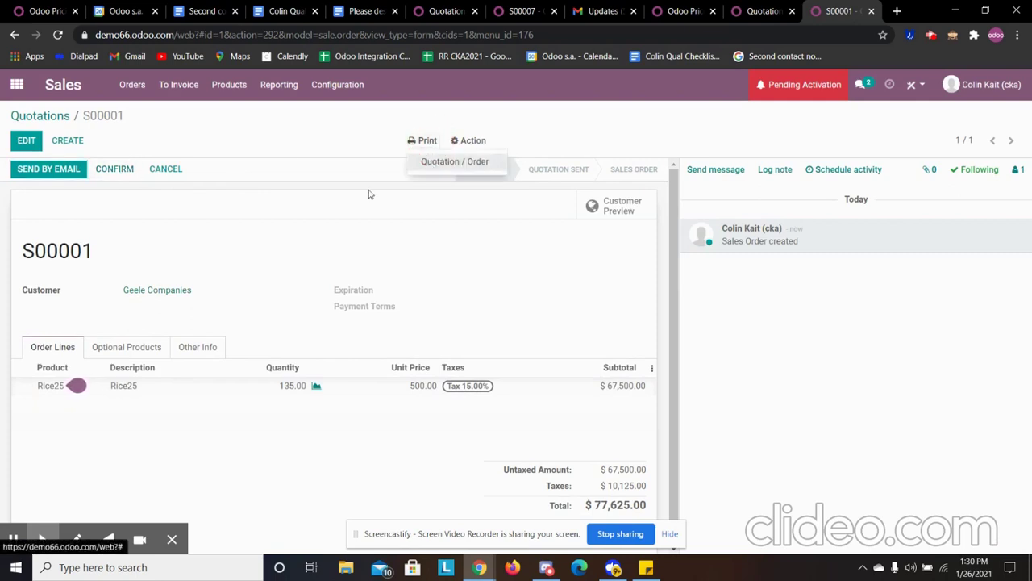
{"action": "left_click", "coordinate": [117, 168]}
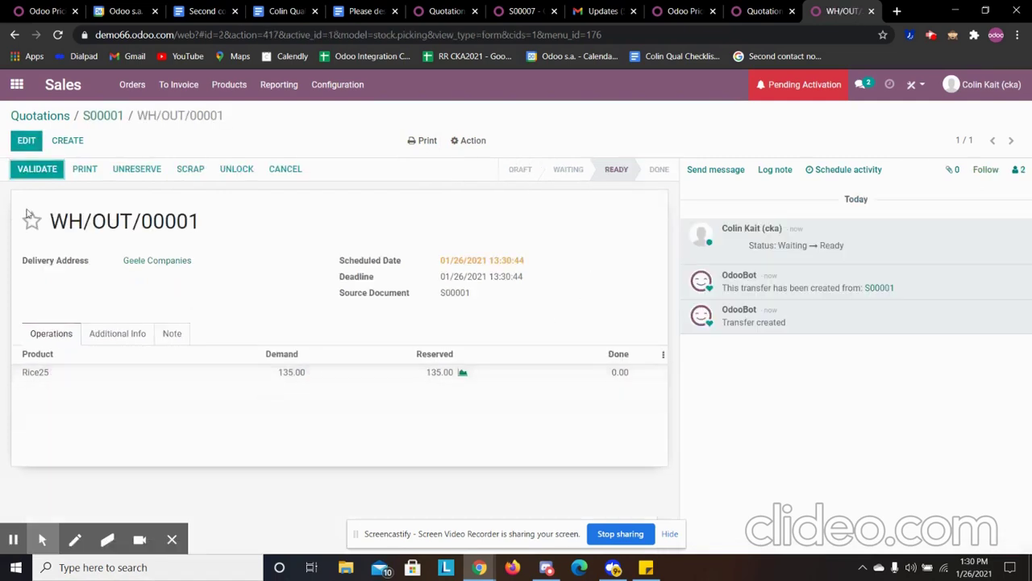
{"action": "left_click", "coordinate": [33, 170]}
{"action": "left_click", "coordinate": [216, 203]}
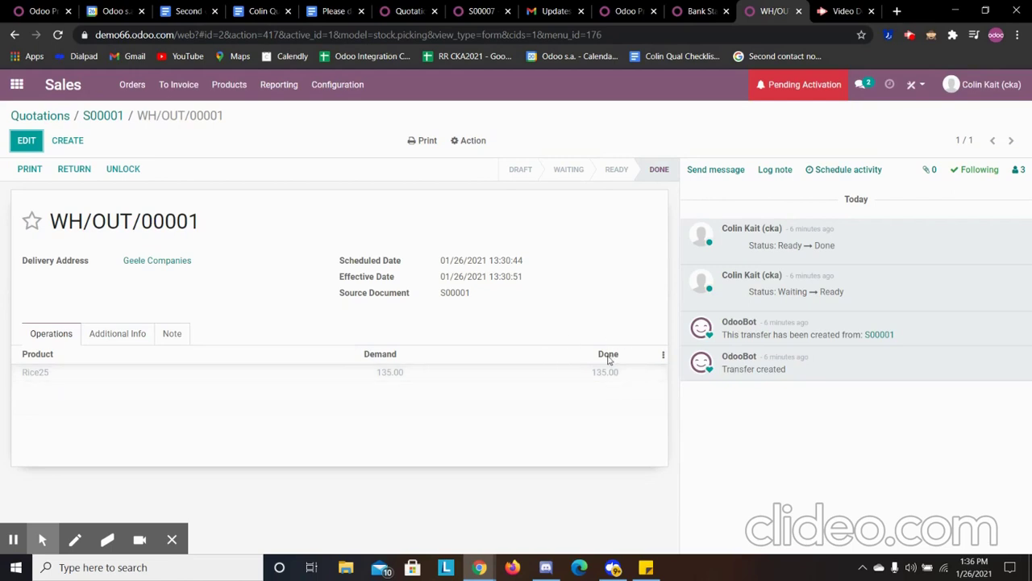
Step: Invoice sales order S00001 from Orders to Invoice and post the $77,625.00 customer invoice
{"action": "left_click", "coordinate": [179, 86]}
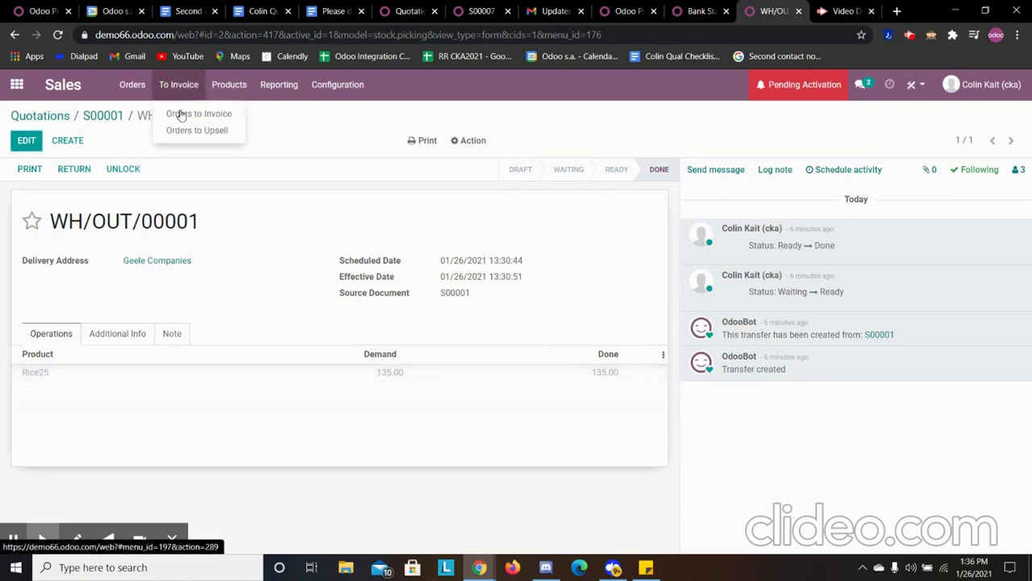
{"action": "left_click", "coordinate": [184, 114]}
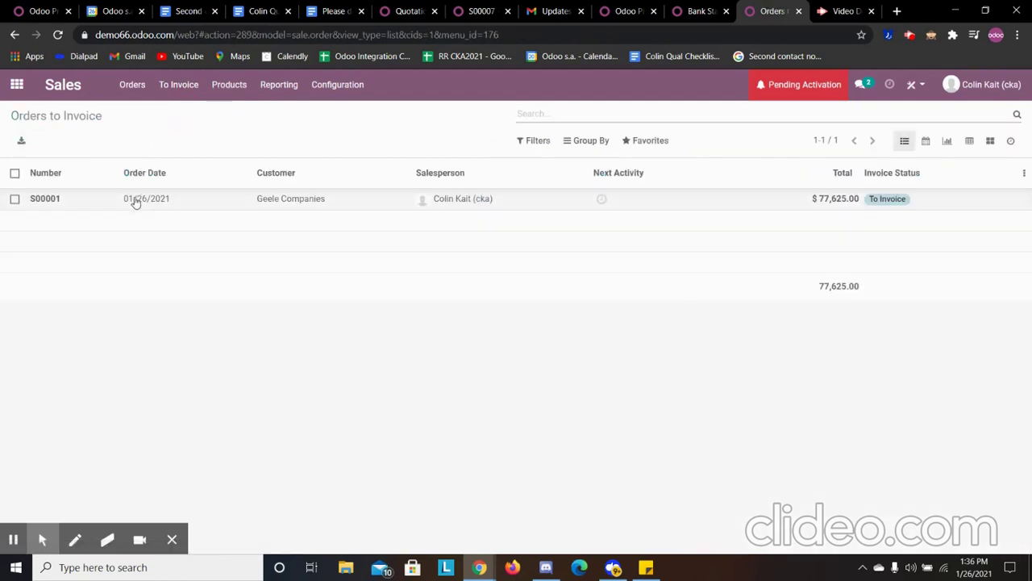
{"action": "left_click", "coordinate": [135, 201]}
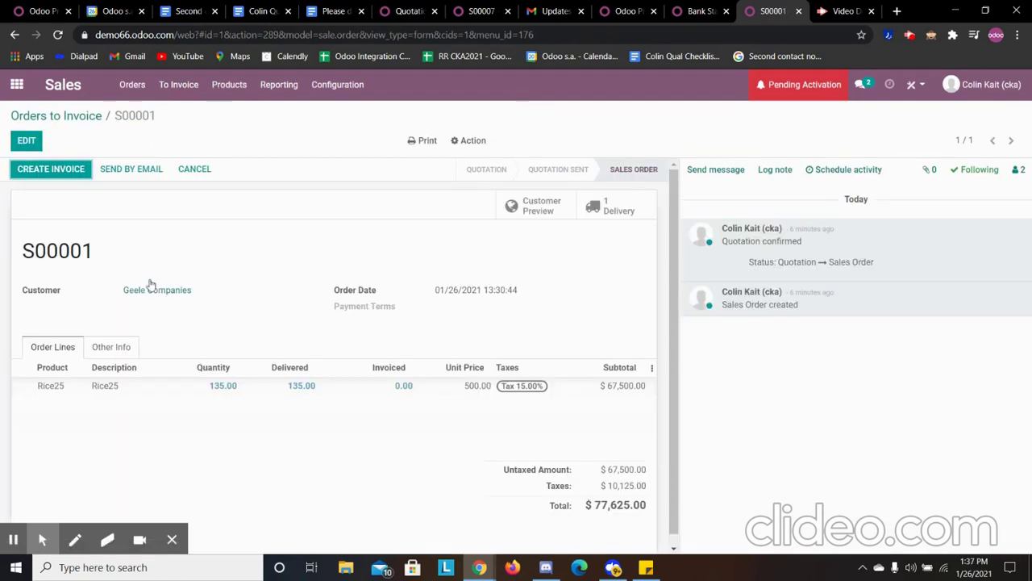
{"action": "left_click", "coordinate": [47, 168]}
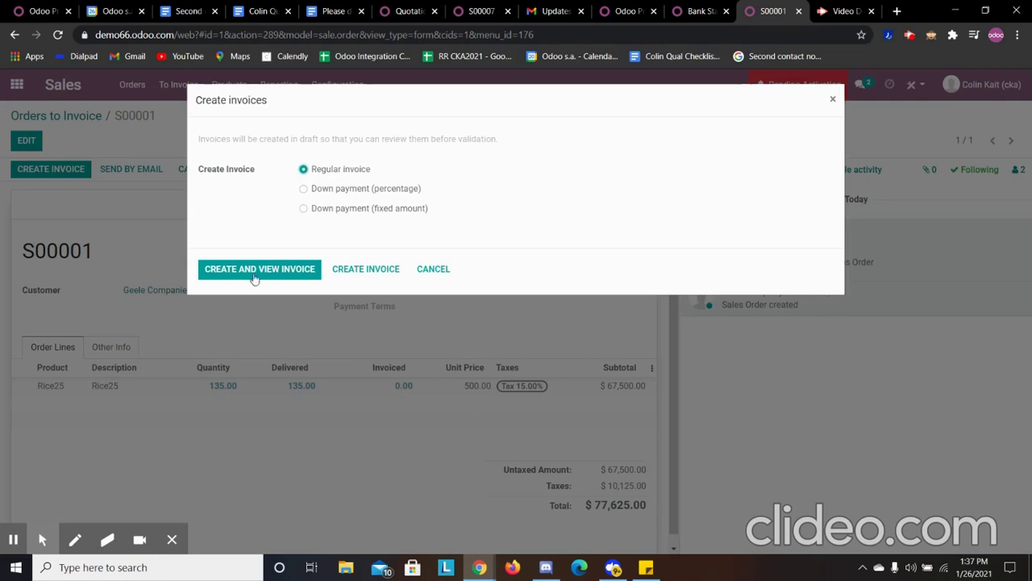
{"action": "left_click", "coordinate": [278, 271]}
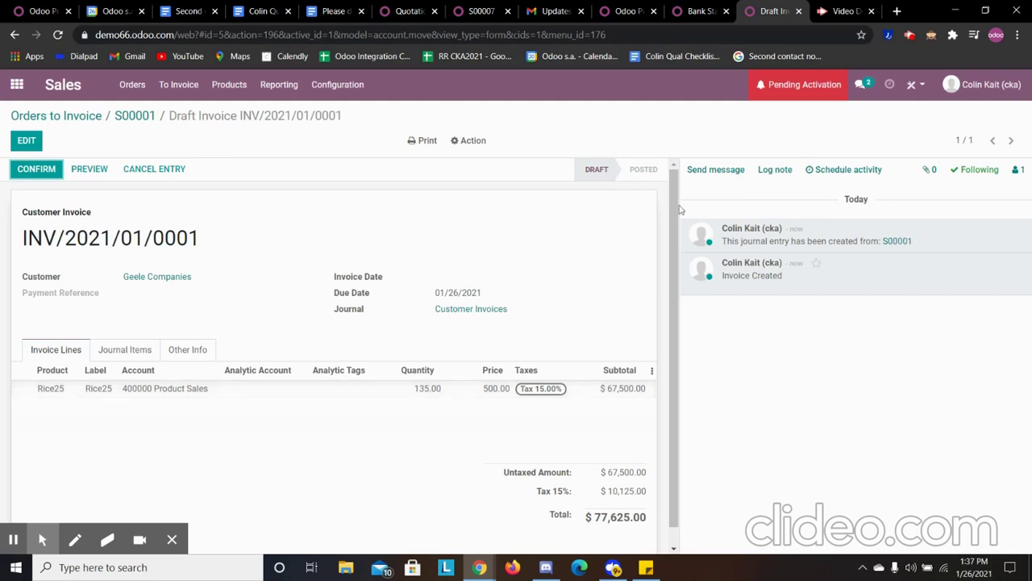
{"action": "left_click", "coordinate": [37, 168]}
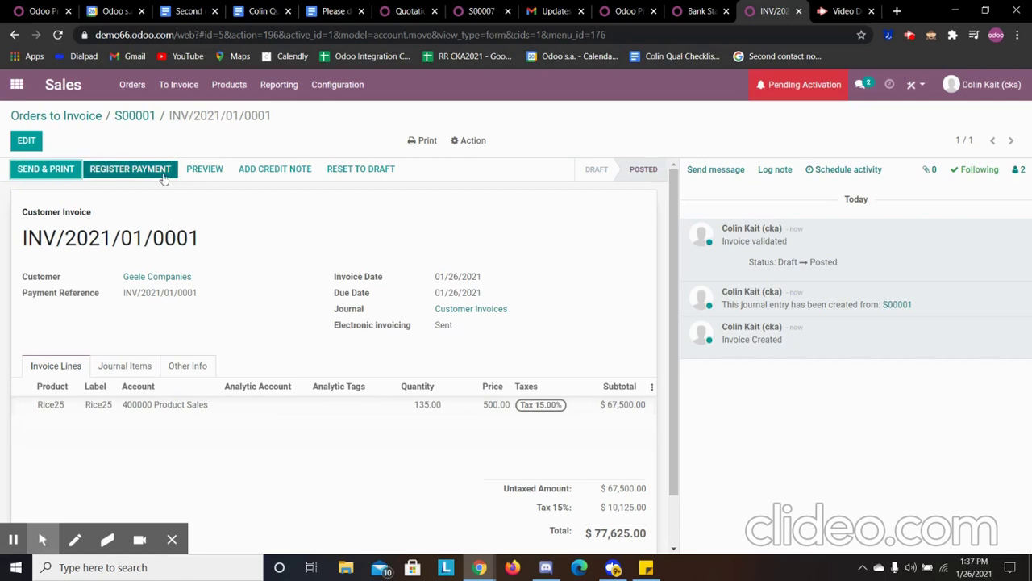
Step: Open the payment dialog and the Rice25 invoice line details, closing both without changes
{"action": "left_click", "coordinate": [158, 167]}
{"action": "left_click", "coordinate": [156, 175]}
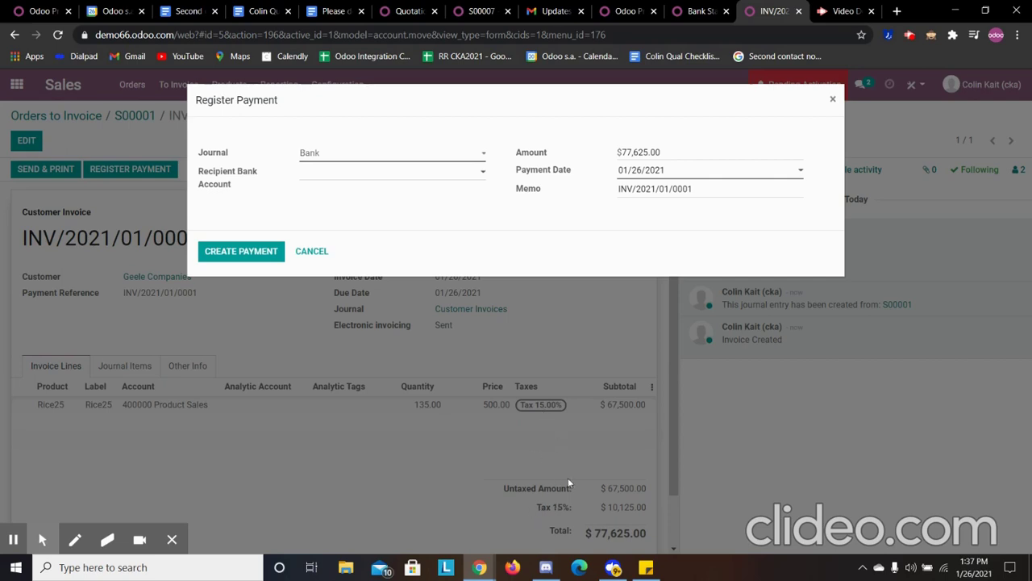
{"action": "left_click", "coordinate": [834, 101]}
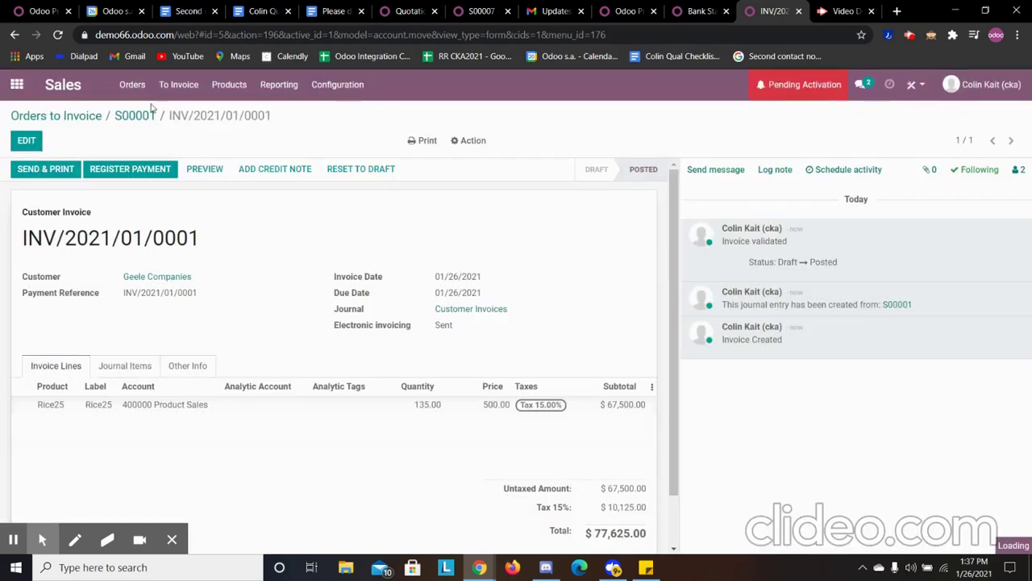
{"action": "left_click", "coordinate": [19, 143]}
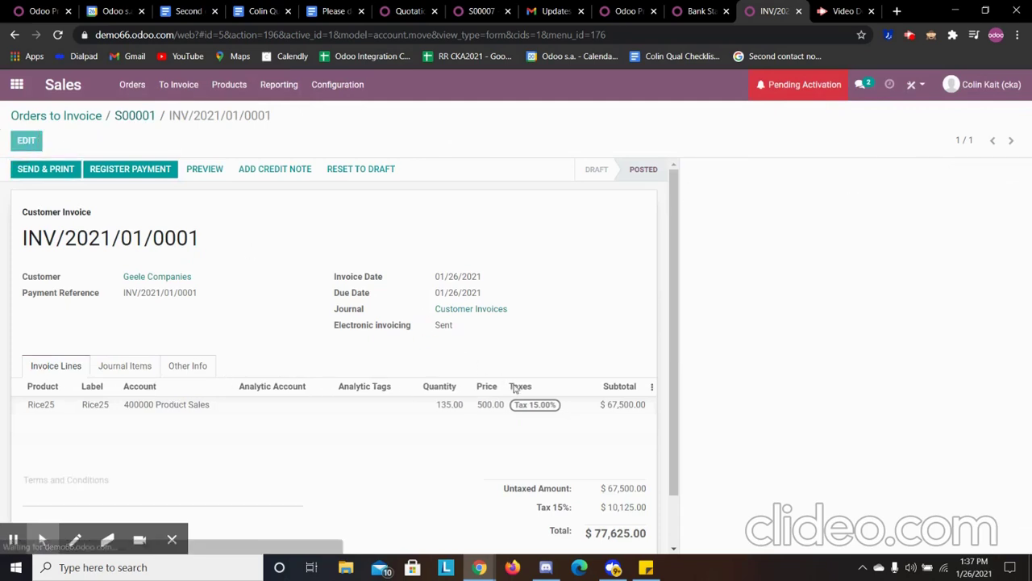
{"action": "left_click", "coordinate": [557, 409]}
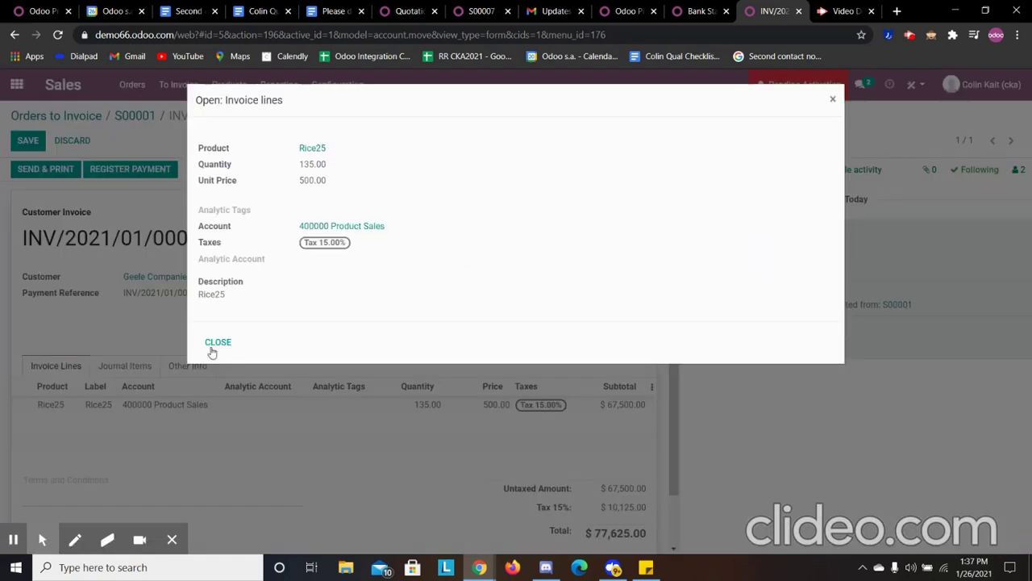
{"action": "left_click", "coordinate": [217, 342]}
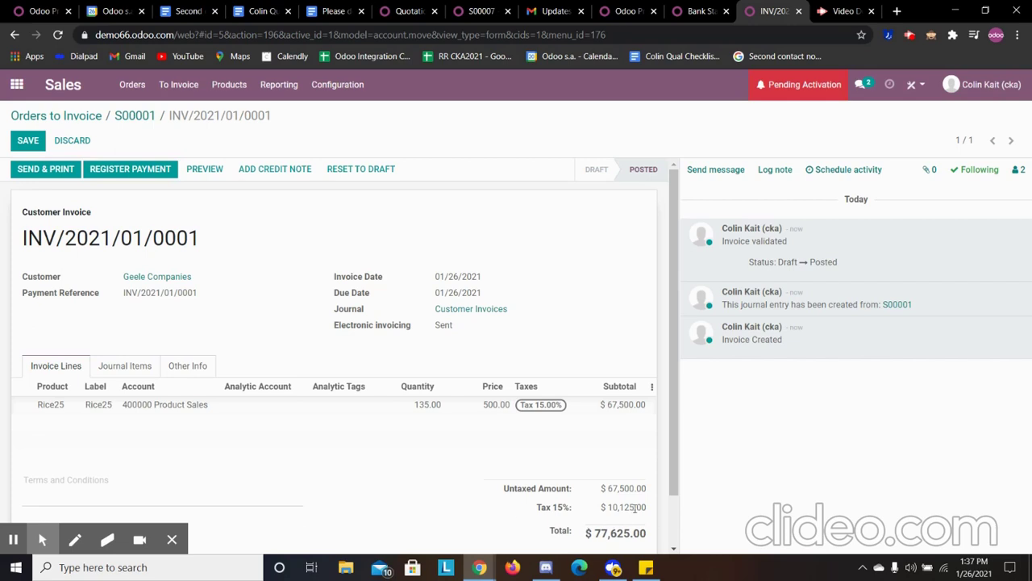
Step: Check the invoice's tax and total amounts, then register the $77,625.00 payment
{"action": "left_click_drag", "start_coordinate": [648, 509], "coordinate": [544, 530]}
{"action": "left_click", "coordinate": [540, 511]}
{"action": "left_click", "coordinate": [133, 171]}
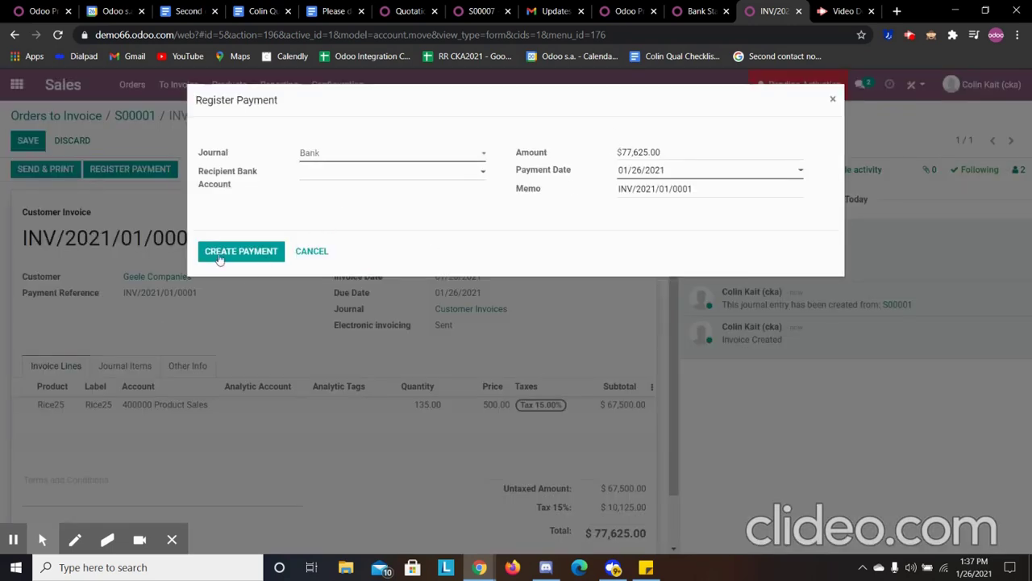
{"action": "left_click", "coordinate": [219, 255]}
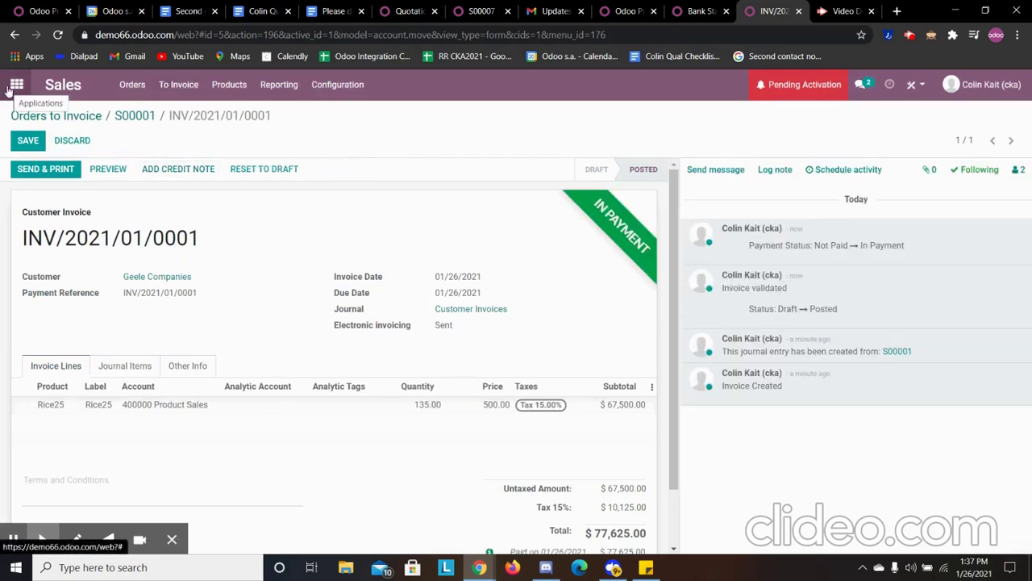
Step: Search 'ac' from the home menu and open the Accounting app
{"action": "left_click", "coordinate": [15, 86]}
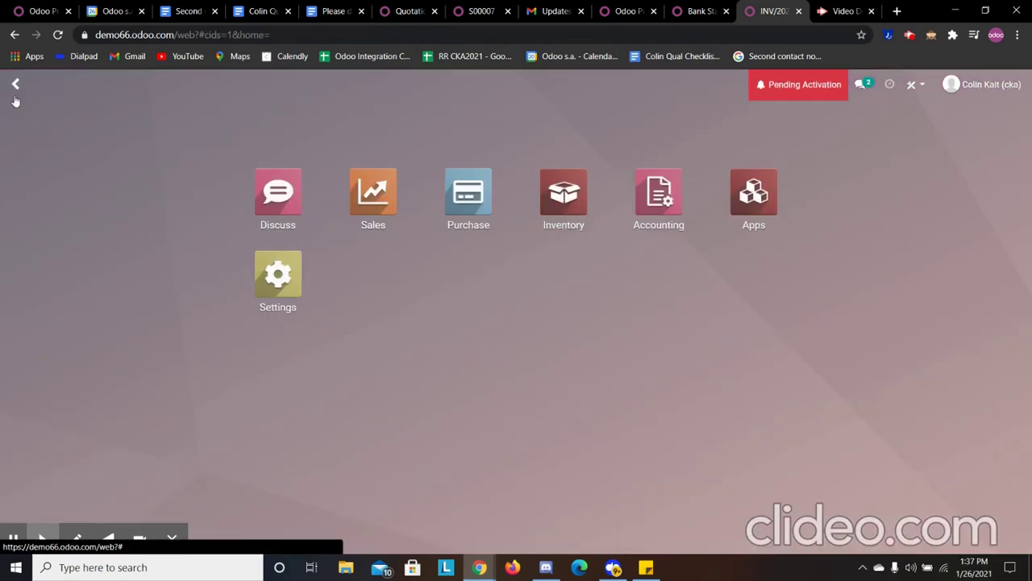
{"action": "type", "text": "ac"}
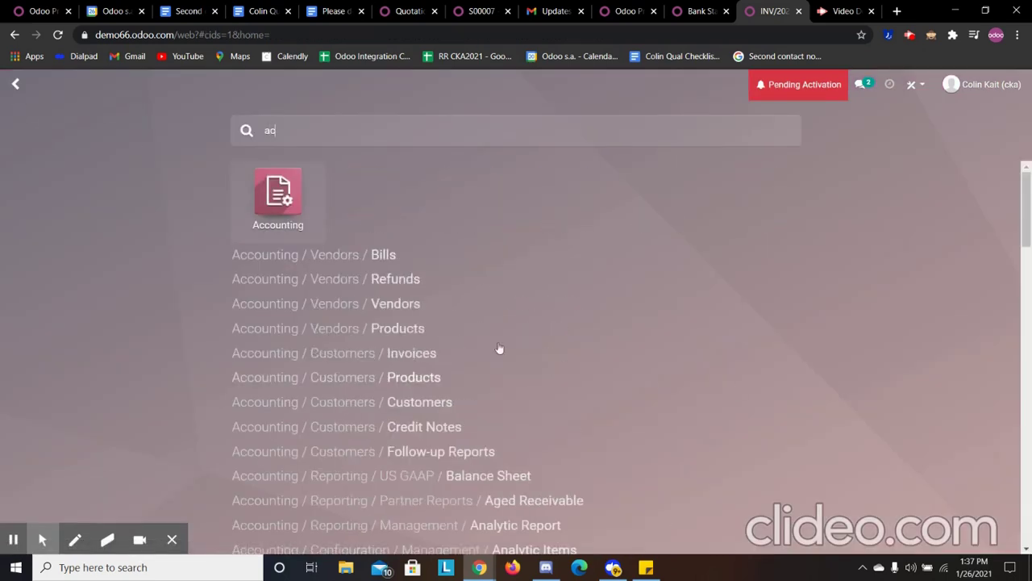
{"action": "left_click", "coordinate": [297, 190]}
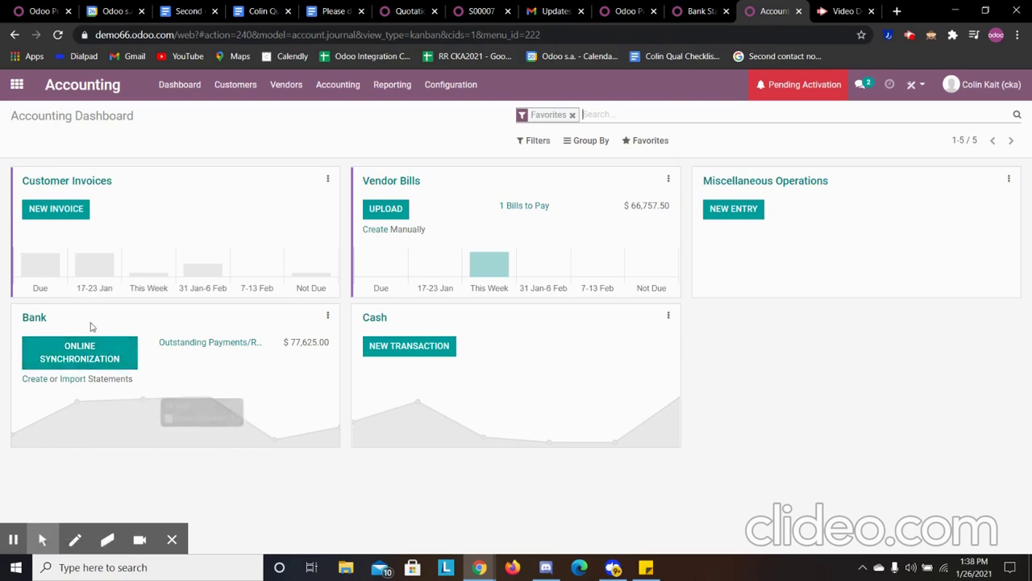
Step: Create a new Bank journal statement with reference Bank Statement 1 and save it
{"action": "left_click", "coordinate": [35, 379]}
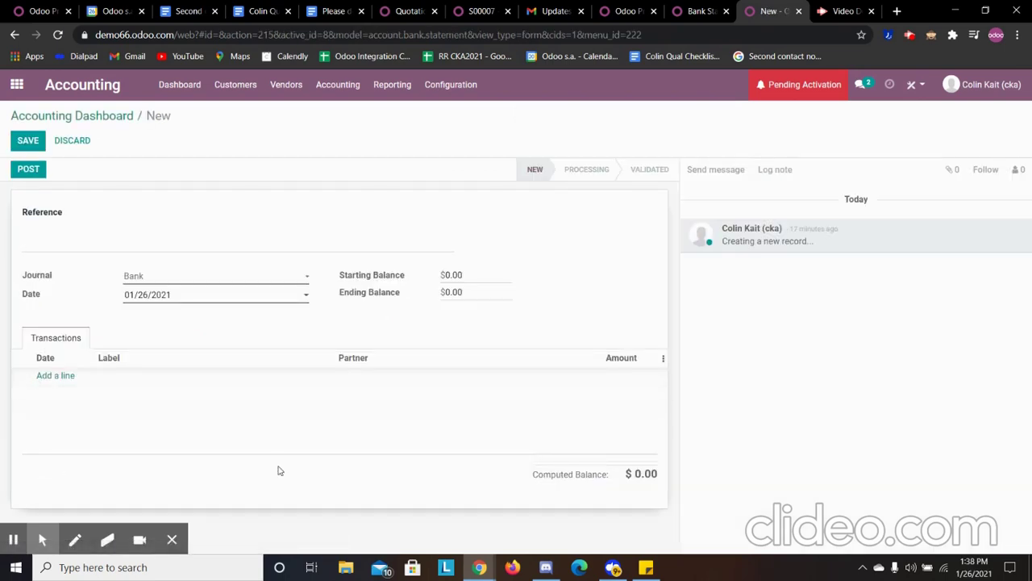
{"action": "type", "text": "Bank Statement 1"}
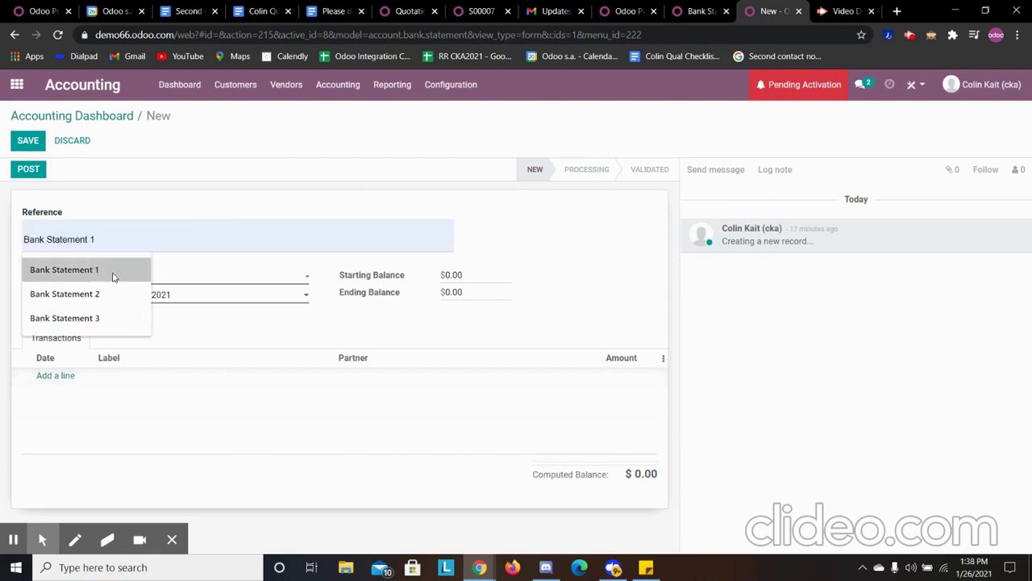
{"action": "left_click", "coordinate": [111, 271]}
{"action": "left_click", "coordinate": [26, 141]}
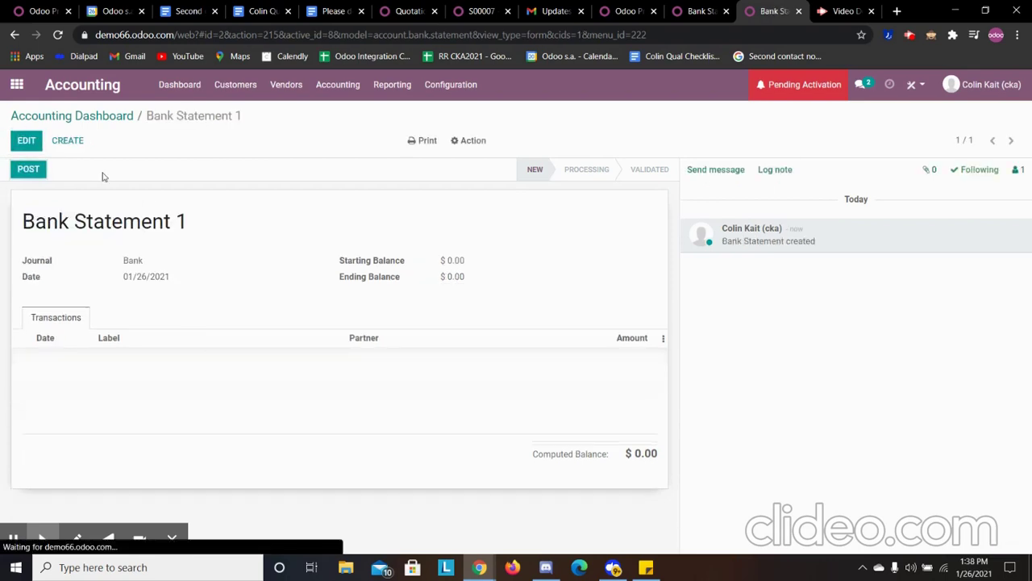
{"action": "left_click", "coordinate": [75, 118]}
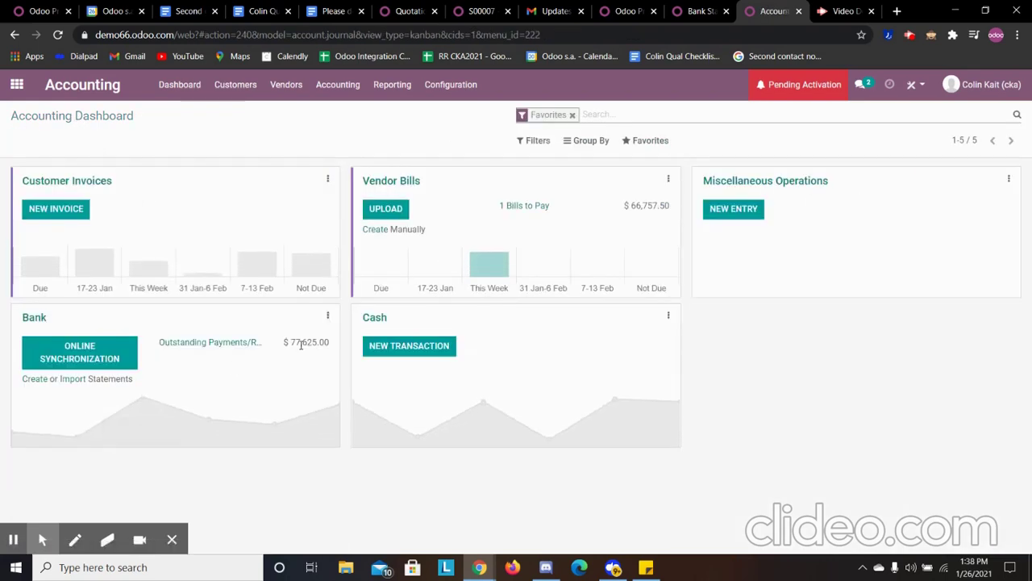
Step: Delete the duplicate Bank Statement 1 from the bank statements list
{"action": "left_click", "coordinate": [26, 319]}
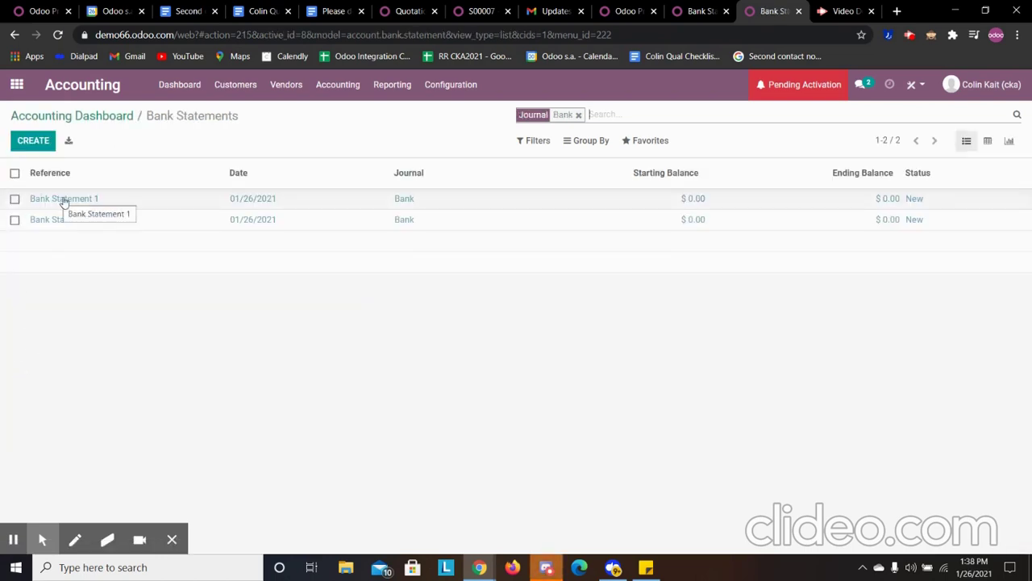
{"action": "left_click", "coordinate": [462, 226]}
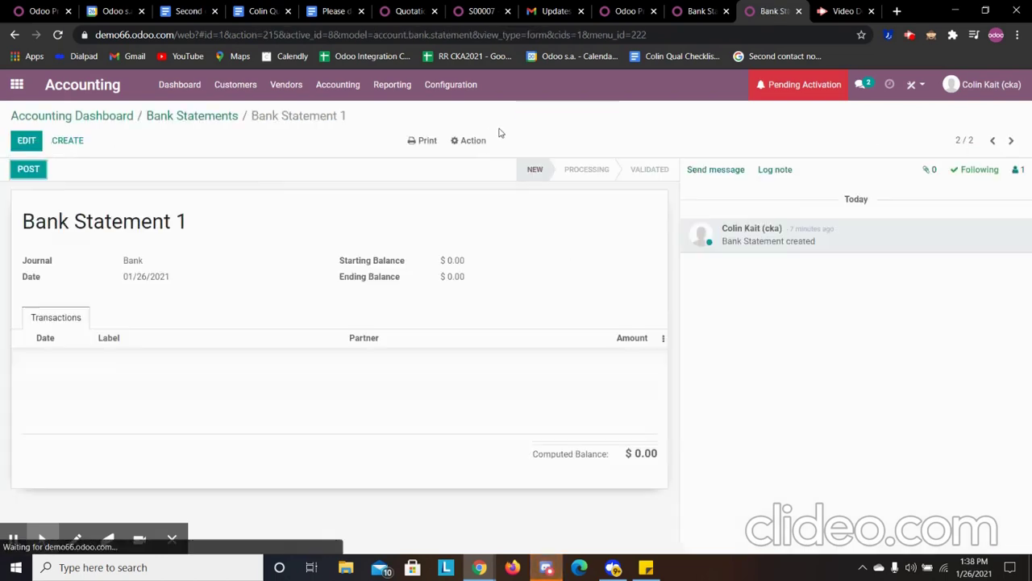
{"action": "left_click", "coordinate": [475, 142]}
{"action": "left_click", "coordinate": [491, 177]}
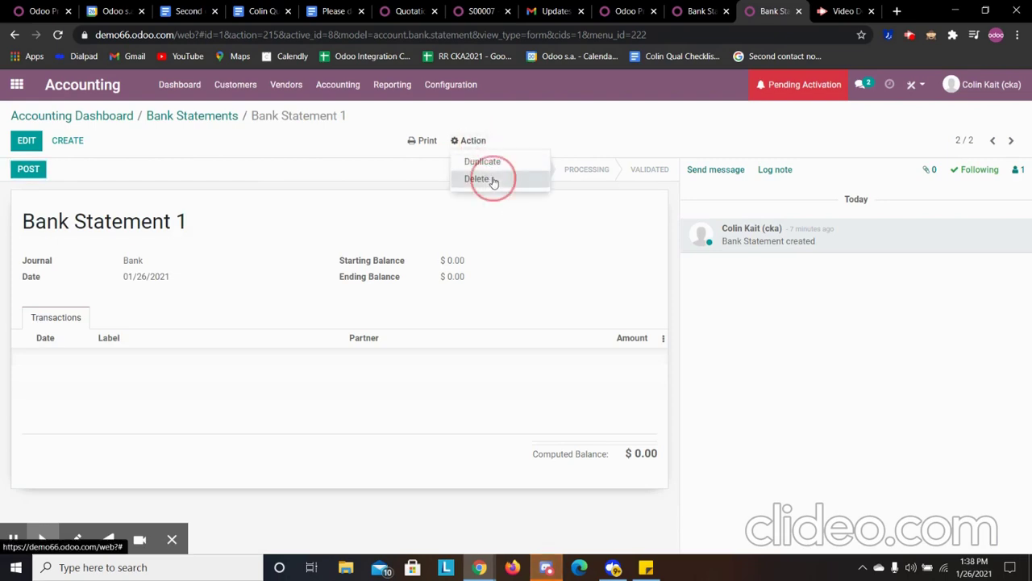
{"action": "left_click", "coordinate": [321, 173]}
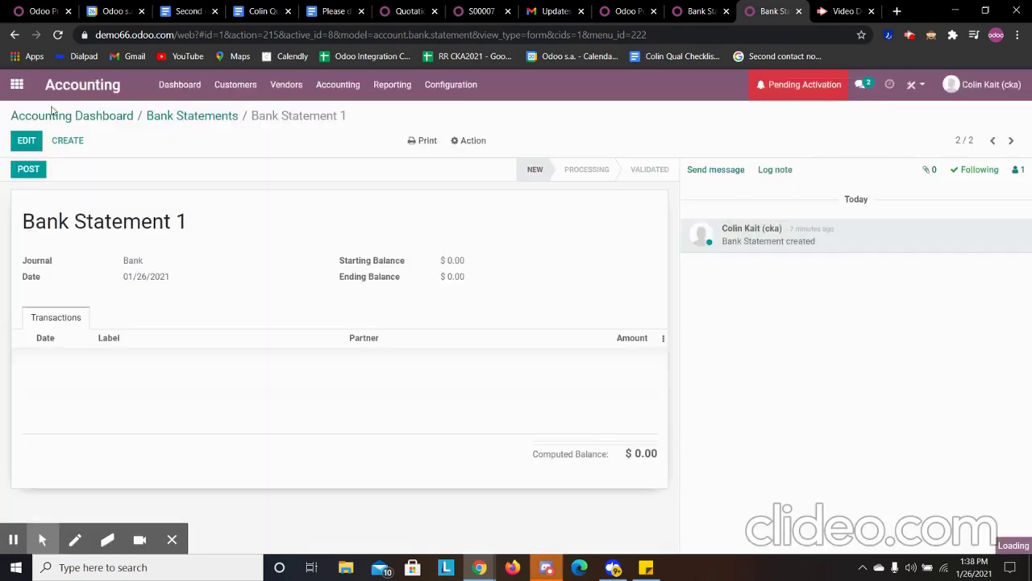
{"action": "left_click", "coordinate": [220, 118]}
Step: Try adding a 'deposite' transaction line to Bank Statement 1, which fails on zero amount
{"action": "left_click", "coordinate": [189, 199]}
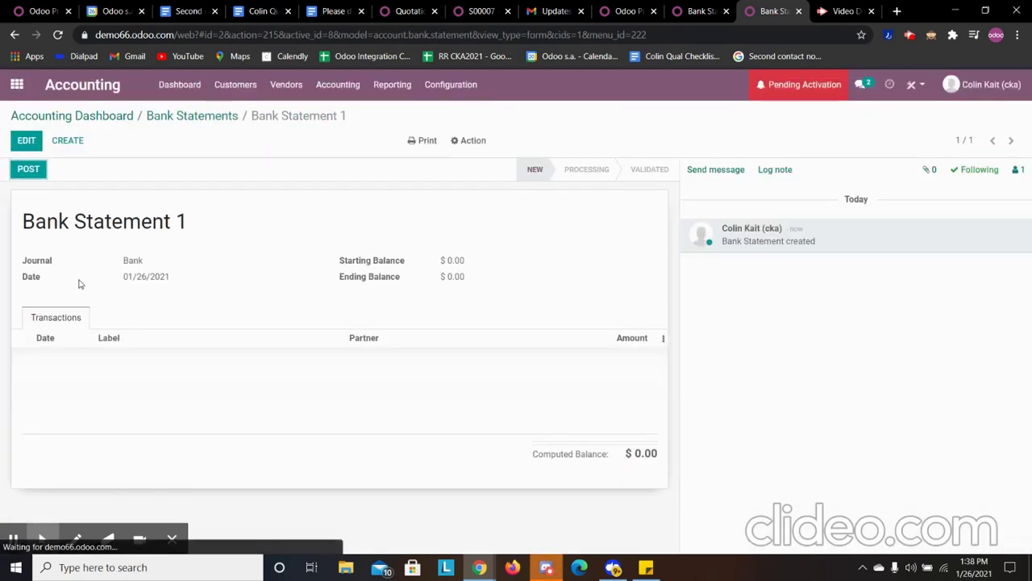
{"action": "left_click", "coordinate": [26, 140]}
{"action": "left_click", "coordinate": [58, 373]}
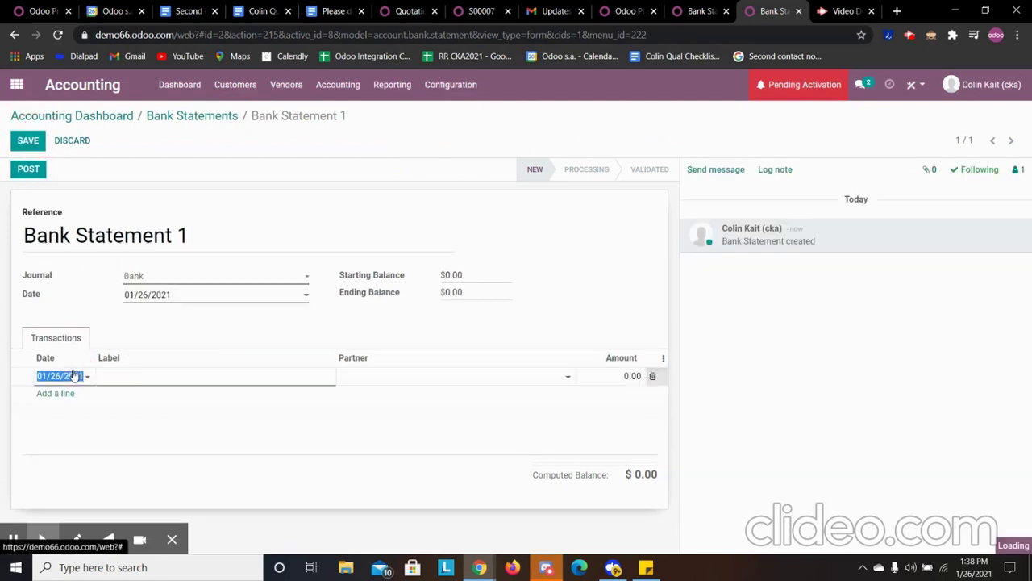
{"action": "left_click", "coordinate": [169, 375]}
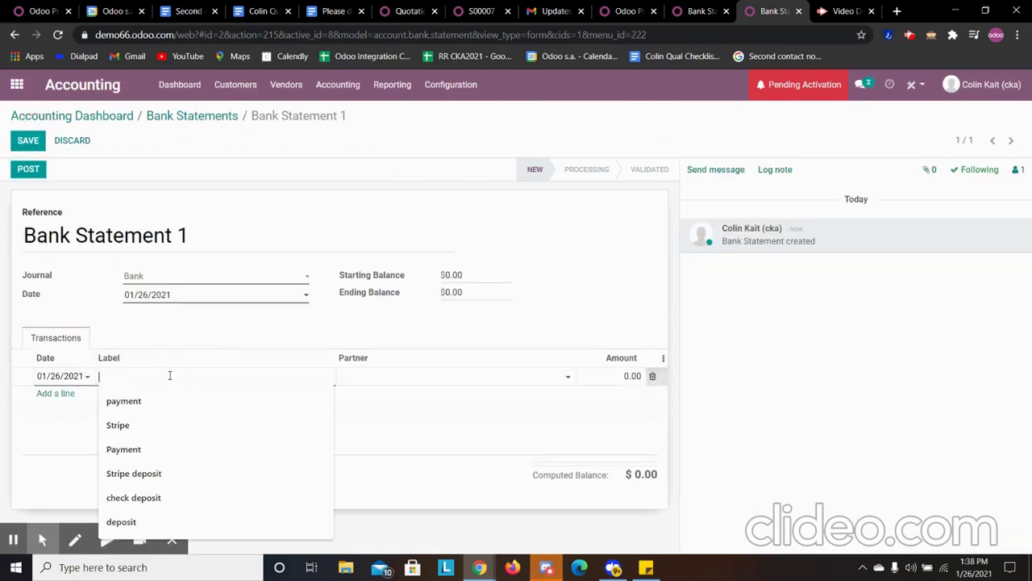
{"action": "type", "text": "d"}
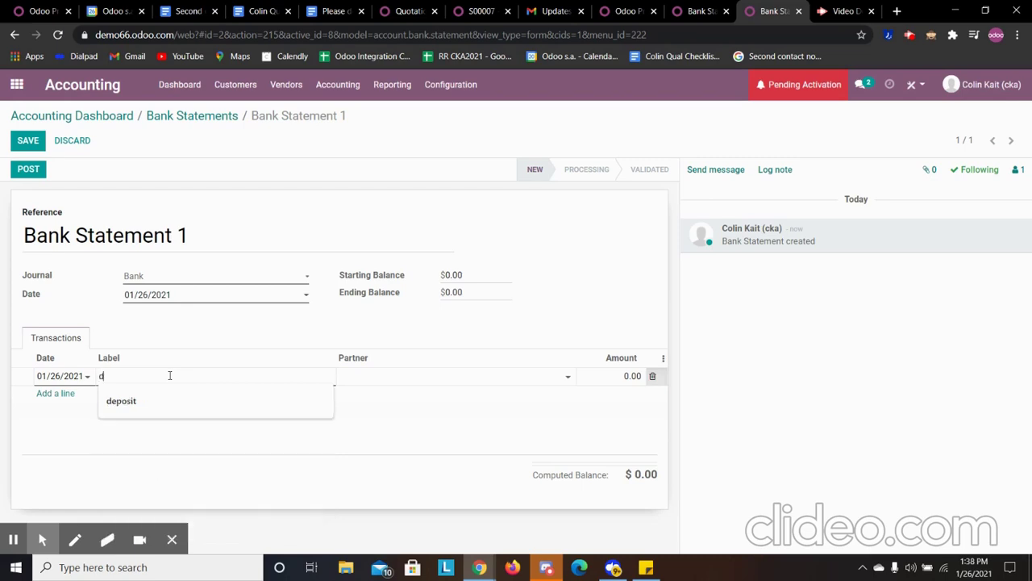
{"action": "type", "text": "eposite"}
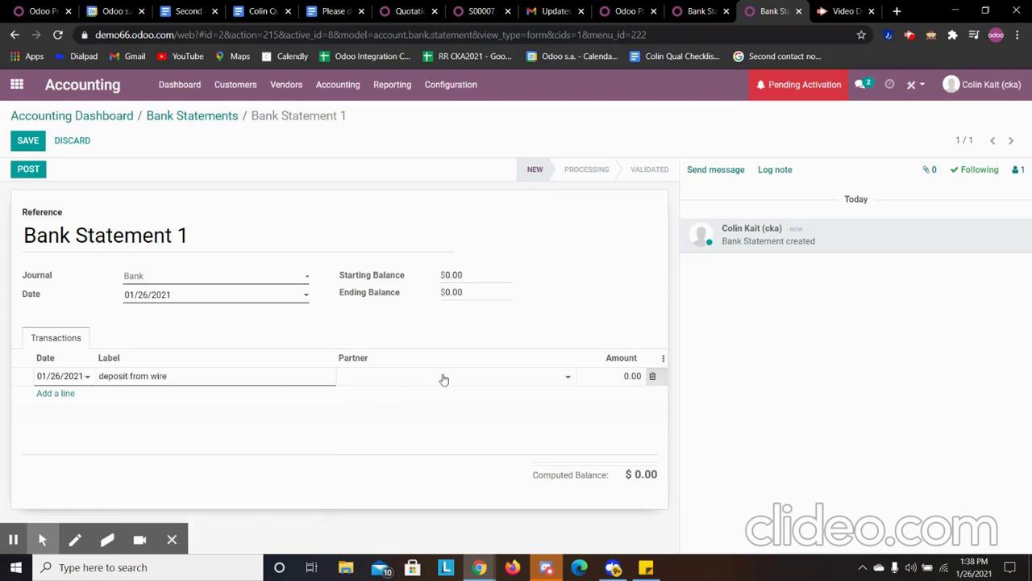
{"action": "left_click", "coordinate": [613, 376]}
{"action": "left_click", "coordinate": [28, 137]}
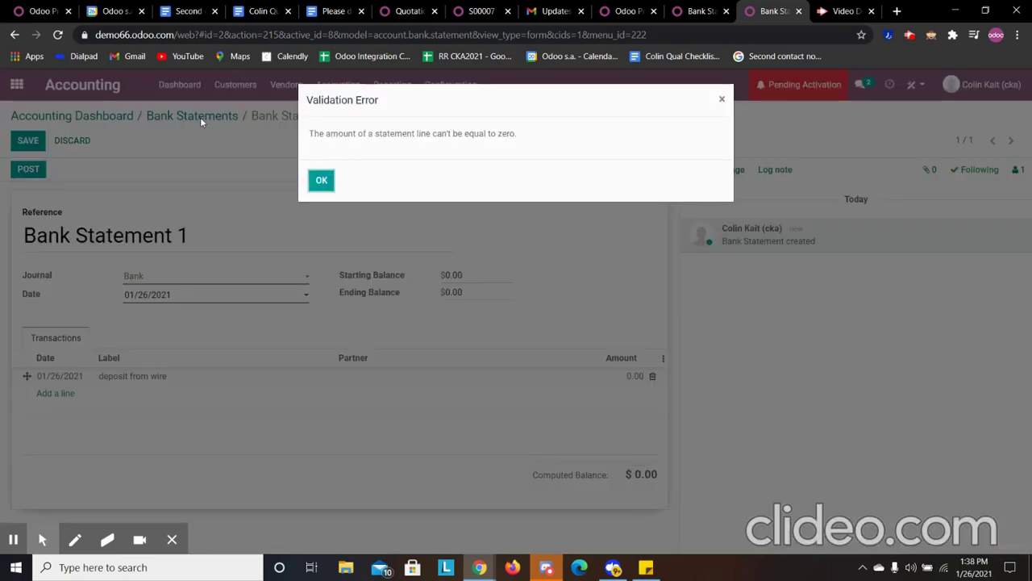
{"action": "left_click", "coordinate": [324, 180]}
Step: Discard the unsaved line, abandon a second new statement, and reopen Bank Statement 1
{"action": "left_click", "coordinate": [104, 117]}
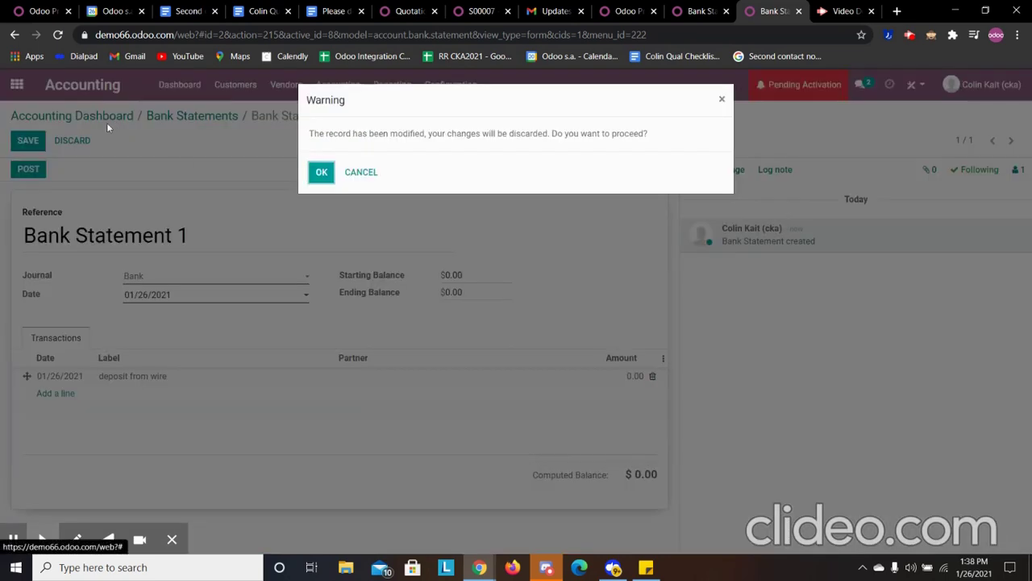
{"action": "left_click", "coordinate": [345, 179]}
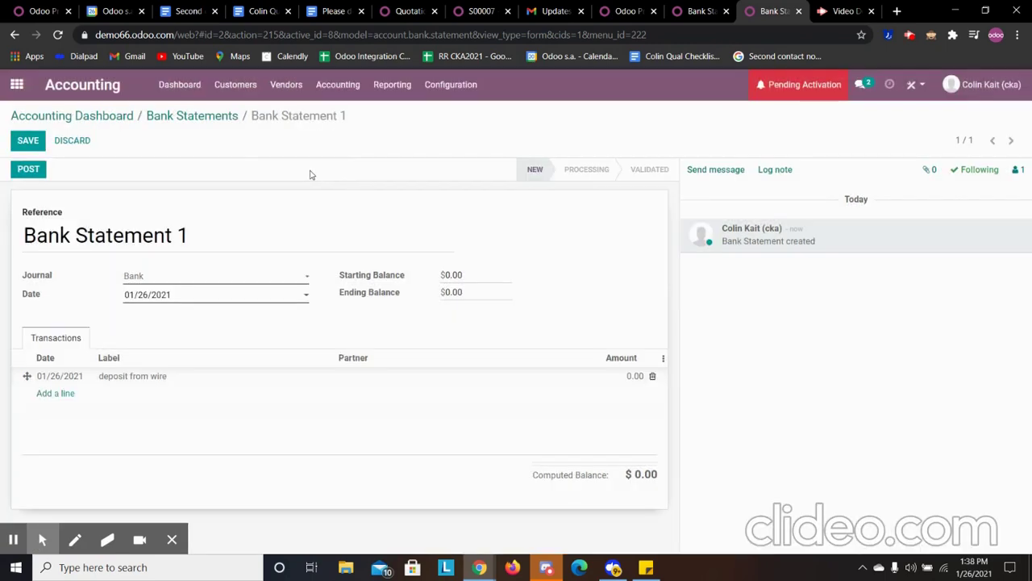
{"action": "left_click", "coordinate": [72, 140]}
{"action": "left_click", "coordinate": [322, 173]}
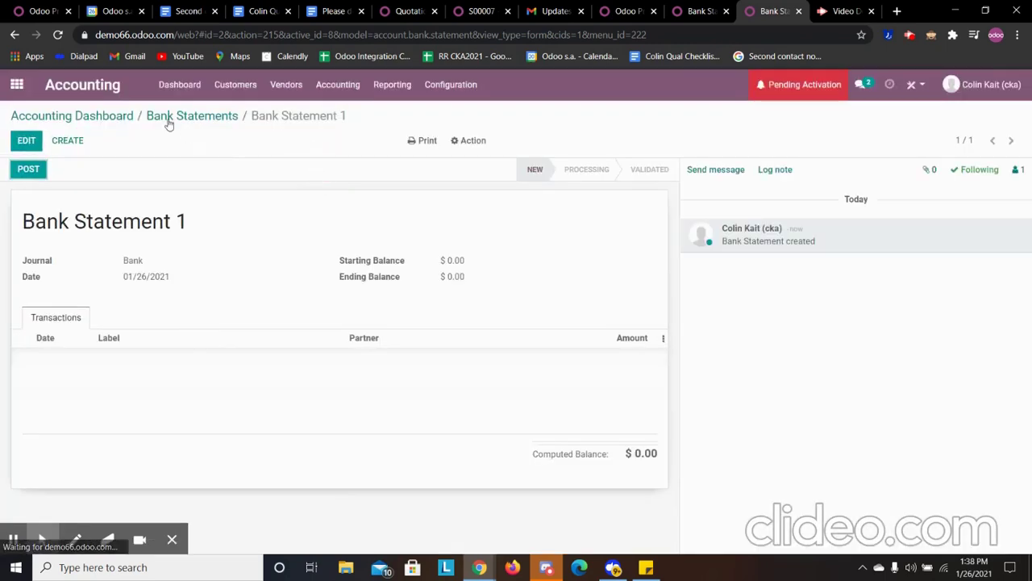
{"action": "left_click", "coordinate": [166, 116]}
{"action": "left_click", "coordinate": [89, 118]}
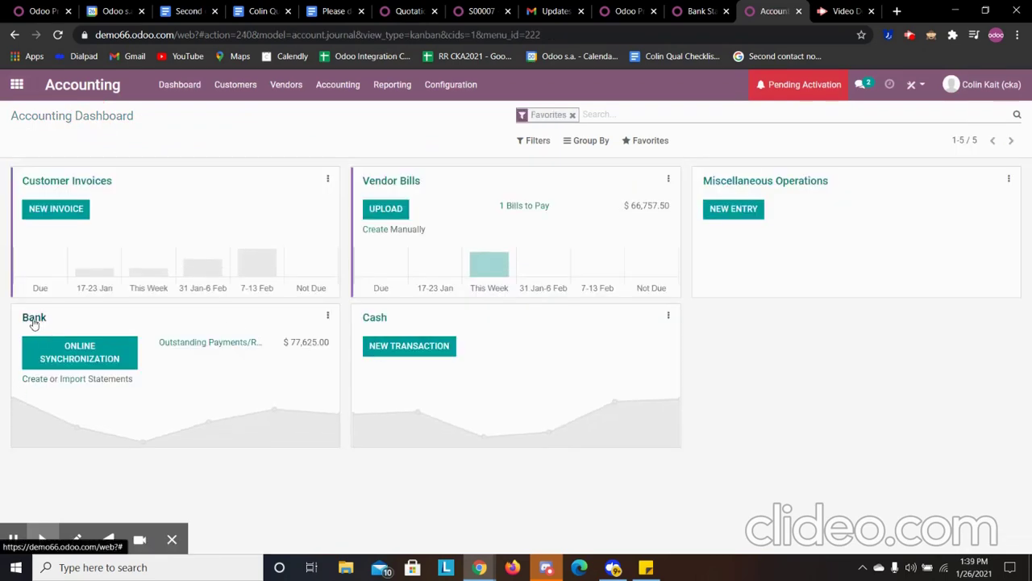
{"action": "left_click", "coordinate": [34, 379]}
{"action": "left_click", "coordinate": [71, 141]}
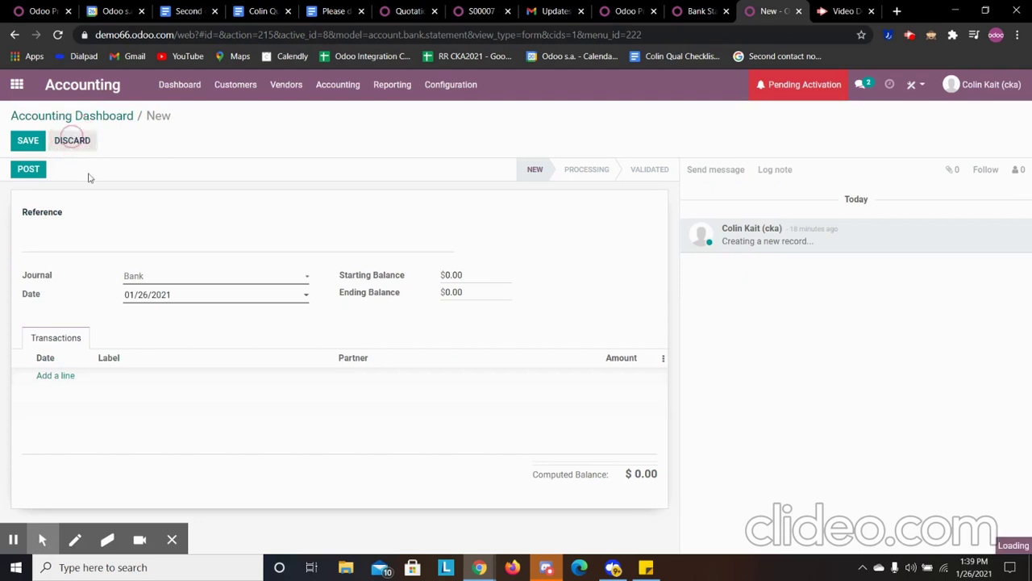
{"action": "left_click", "coordinate": [26, 318]}
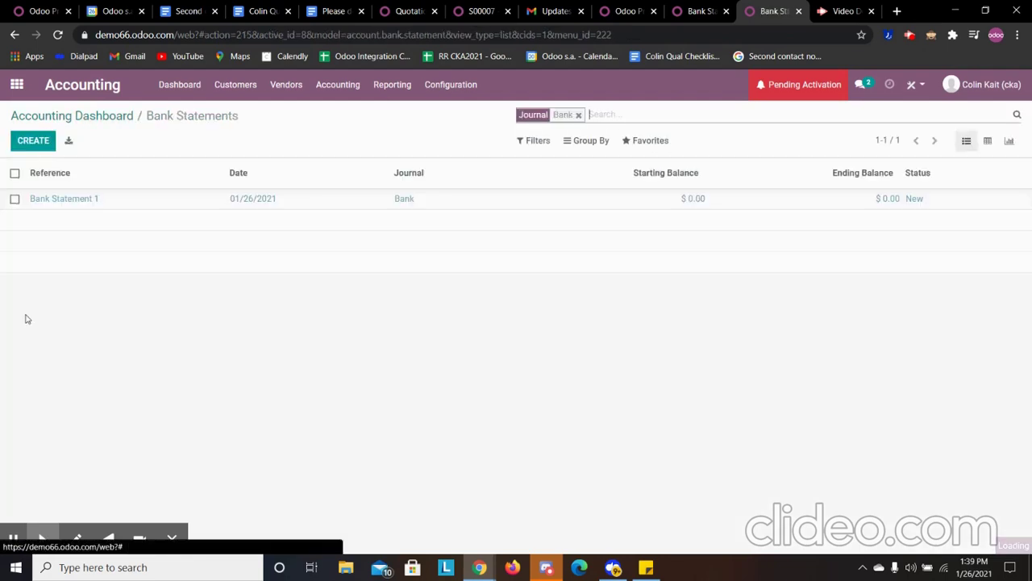
{"action": "left_click", "coordinate": [105, 209]}
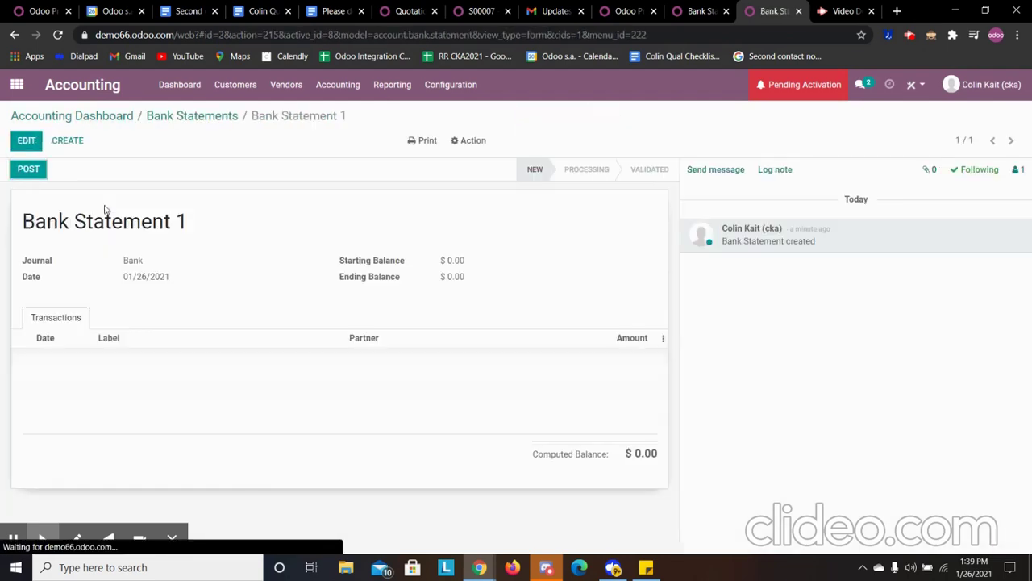
Step: Add a 77625 'wire' transfer line to Bank Statement 1 and save it
{"action": "left_click", "coordinate": [28, 140]}
{"action": "left_click", "coordinate": [52, 378]}
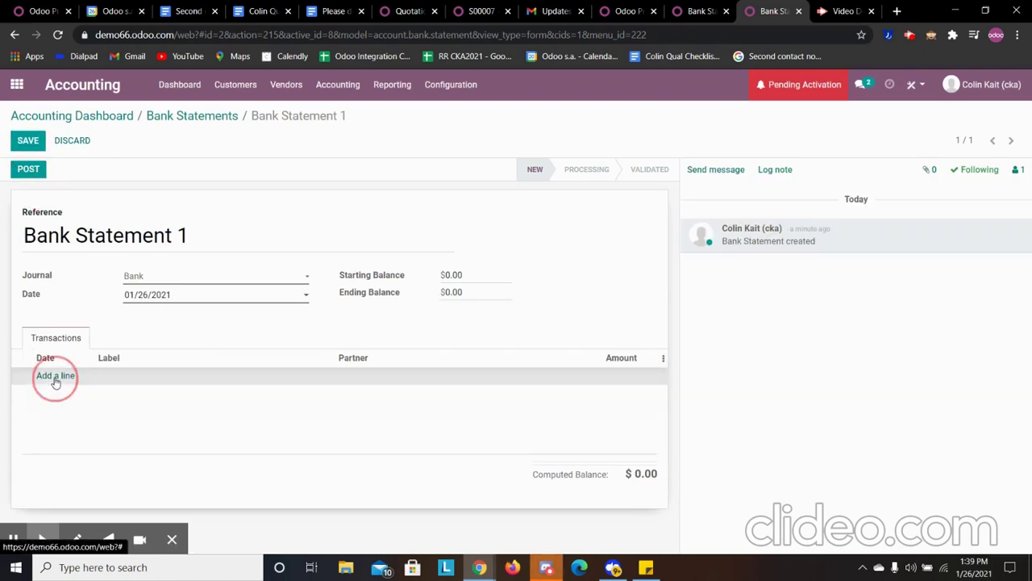
{"action": "left_click", "coordinate": [623, 377]}
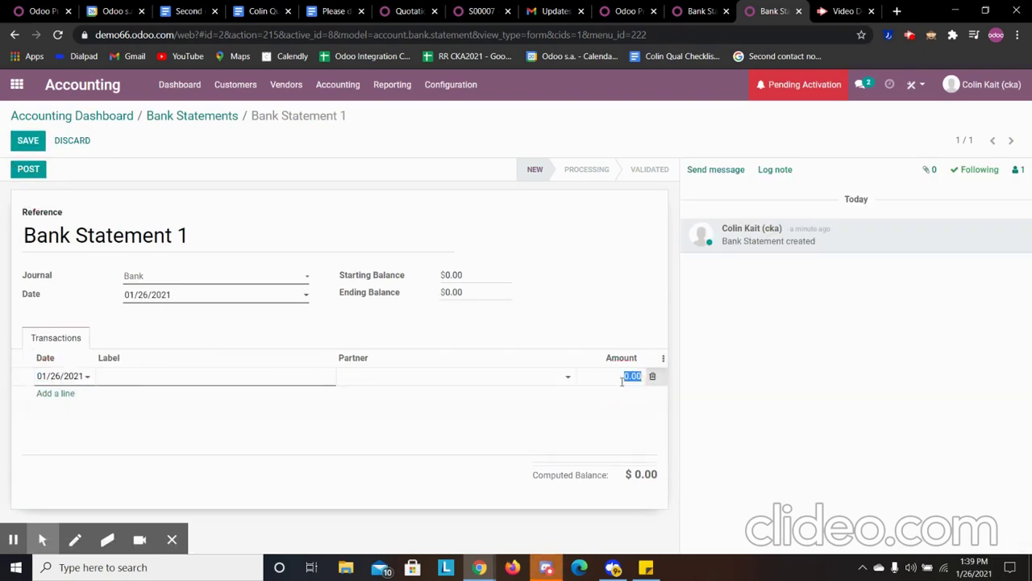
{"action": "type", "text": "77625"}
{"action": "left_click", "coordinate": [249, 384]}
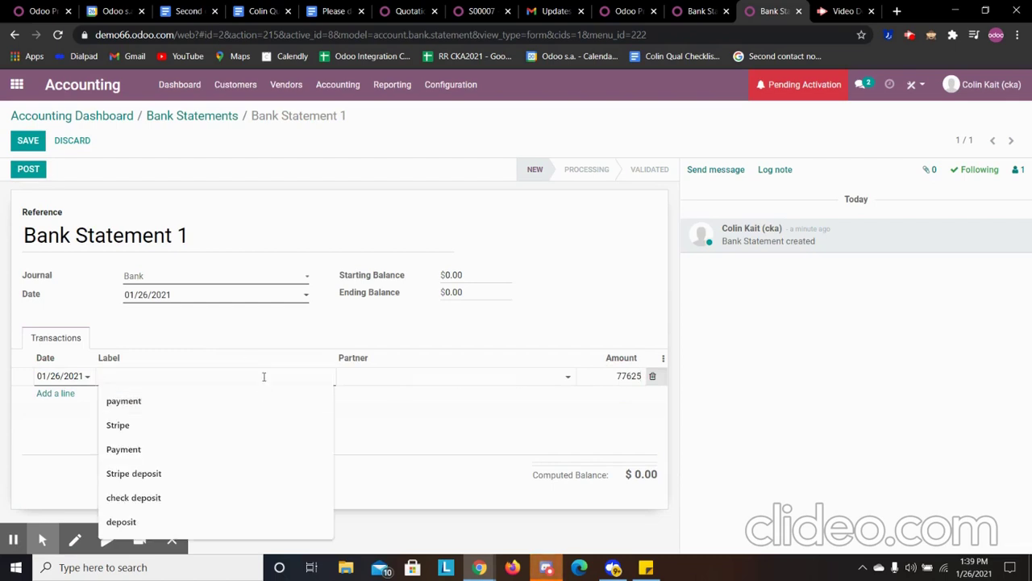
{"action": "type", "text": "wire transfer"}
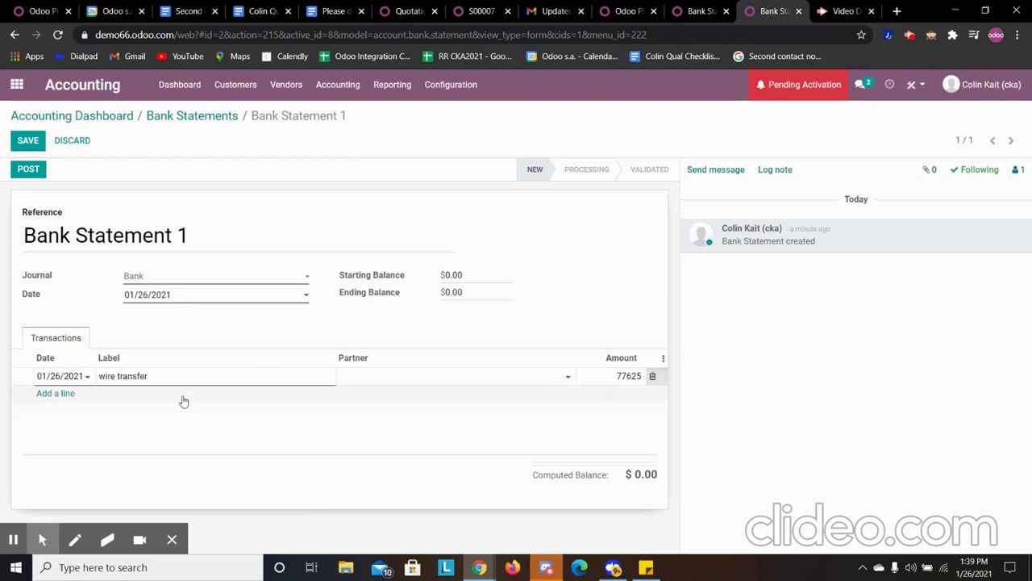
{"action": "left_click", "coordinate": [14, 140]}
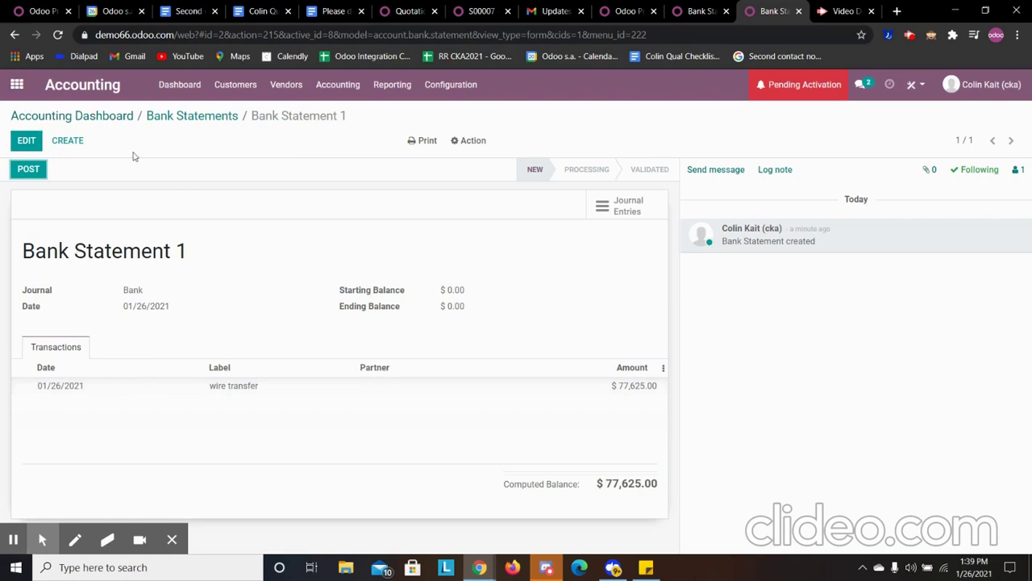
Step: Set the ending balance to 77,625, save, and post the statement
{"action": "left_click", "coordinate": [27, 140]}
{"action": "left_click", "coordinate": [472, 321]}
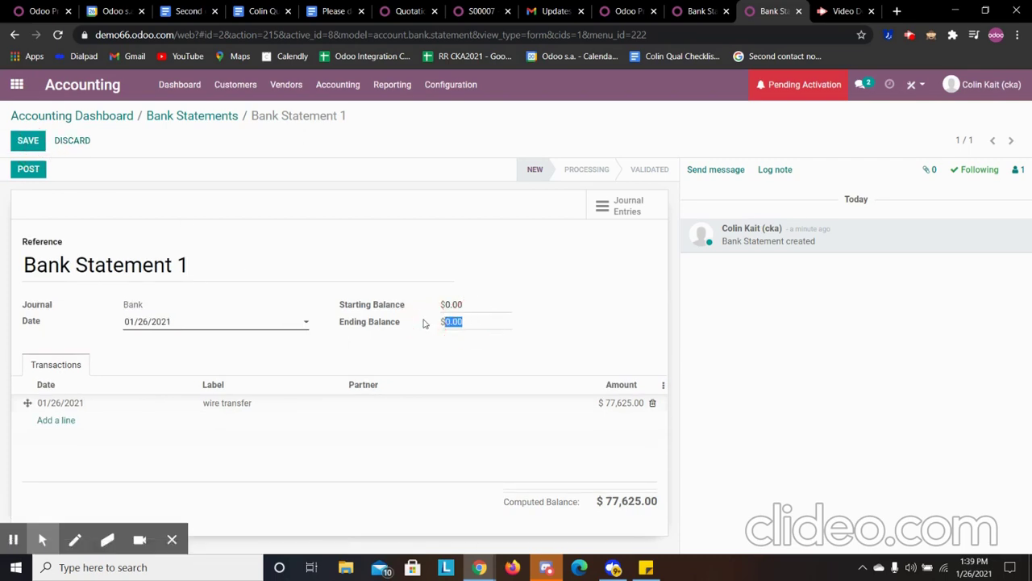
{"action": "type", "text": "77625"}
{"action": "left_click", "coordinate": [28, 140]}
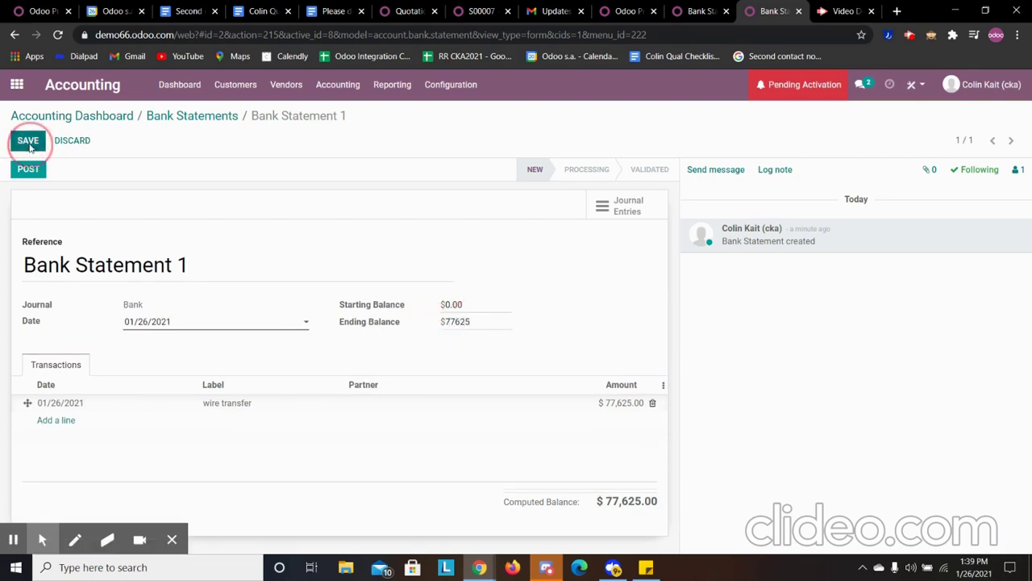
{"action": "left_click", "coordinate": [17, 171]}
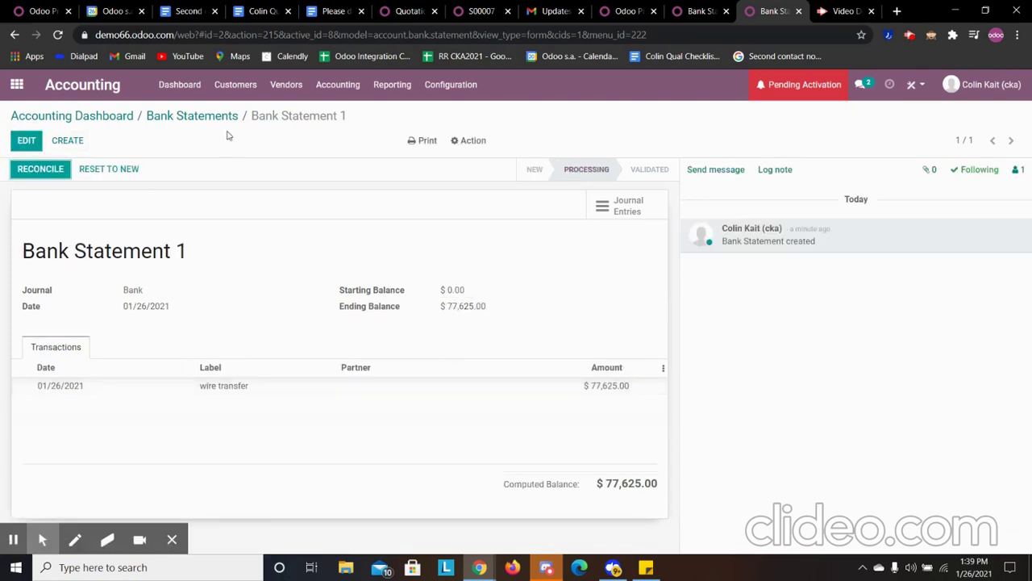
Step: Match the $77,625.00 wire transfer to the Geele Companies payment and validate the reconciliation
{"action": "left_click", "coordinate": [135, 117]}
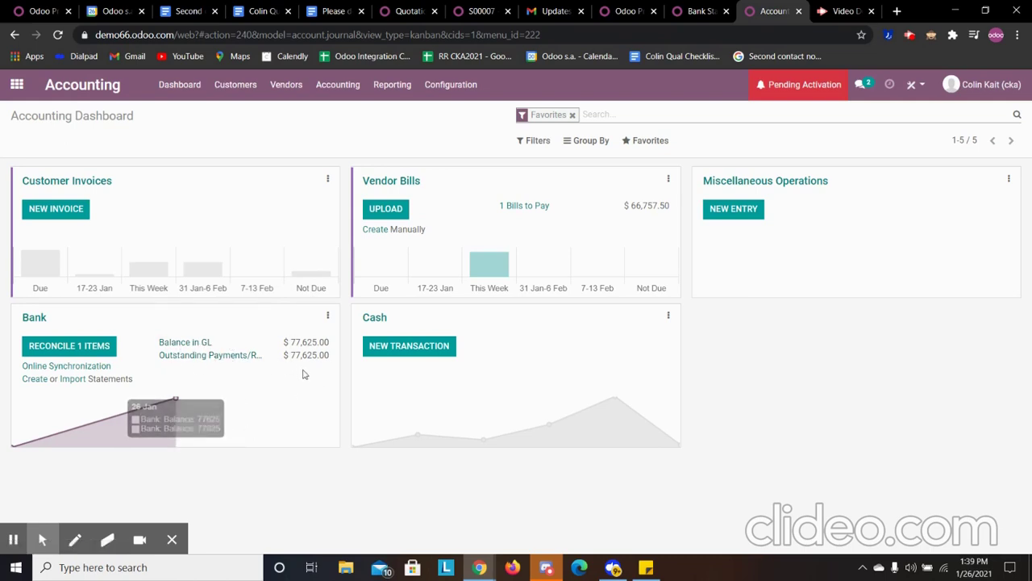
{"action": "left_click", "coordinate": [69, 345]}
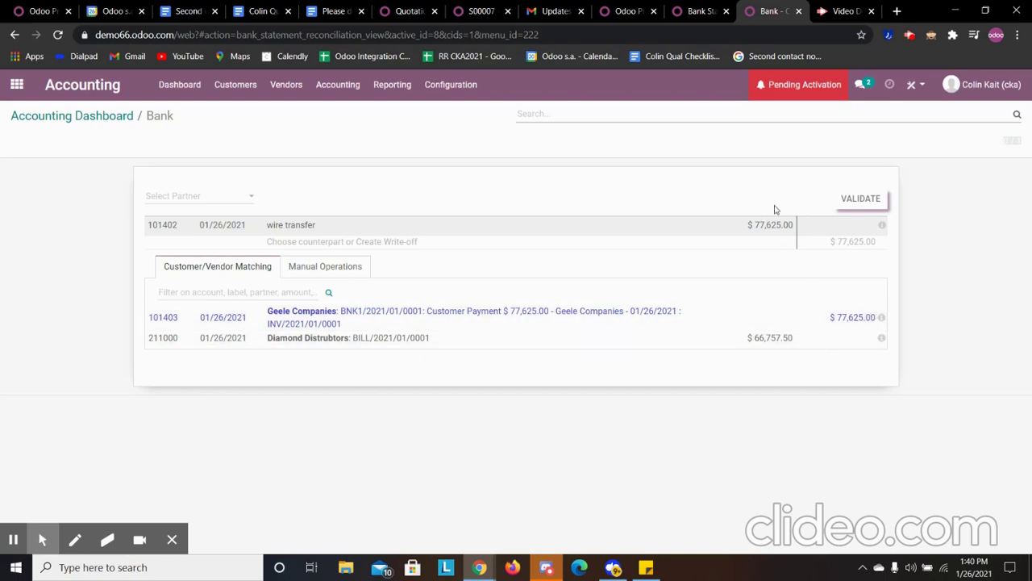
{"action": "left_click", "coordinate": [613, 315]}
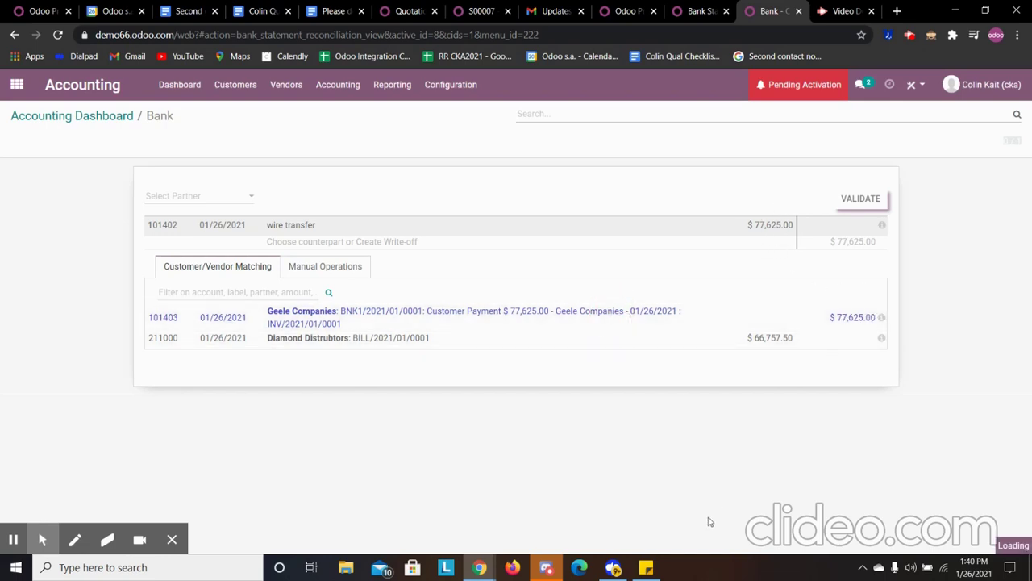
{"action": "left_click", "coordinate": [870, 200]}
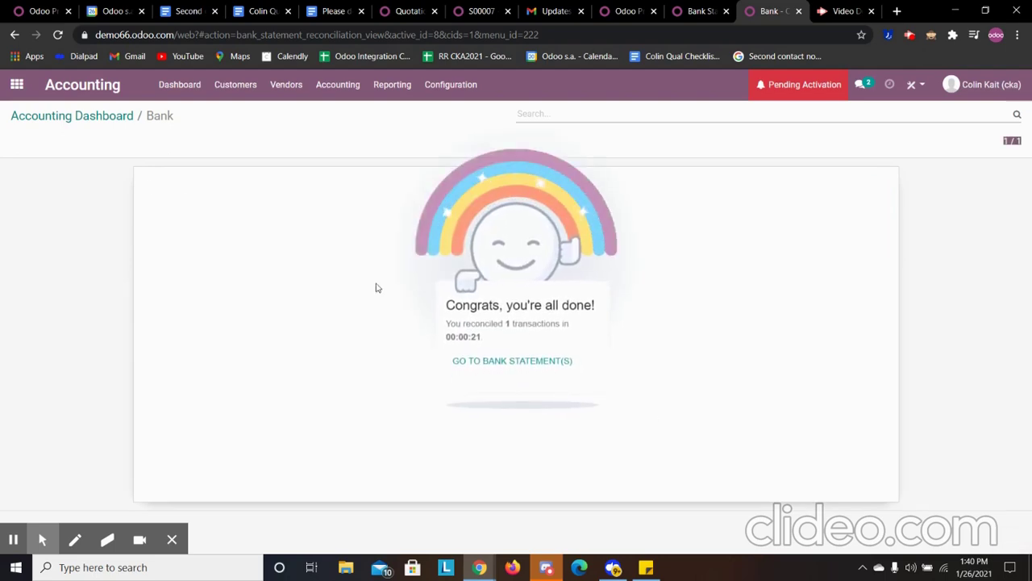
{"action": "left_click", "coordinate": [72, 116]}
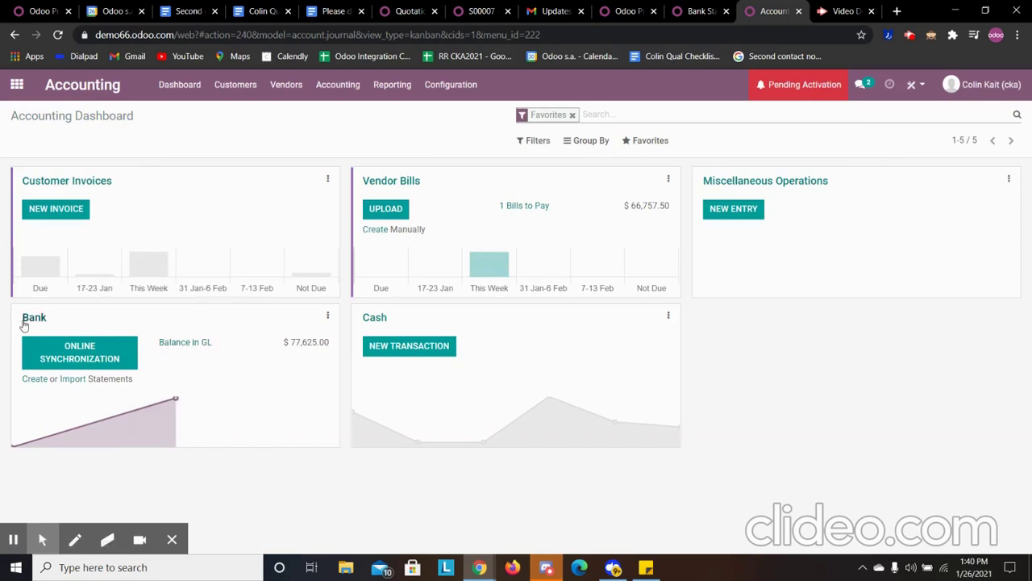
{"action": "left_click", "coordinate": [338, 84]}
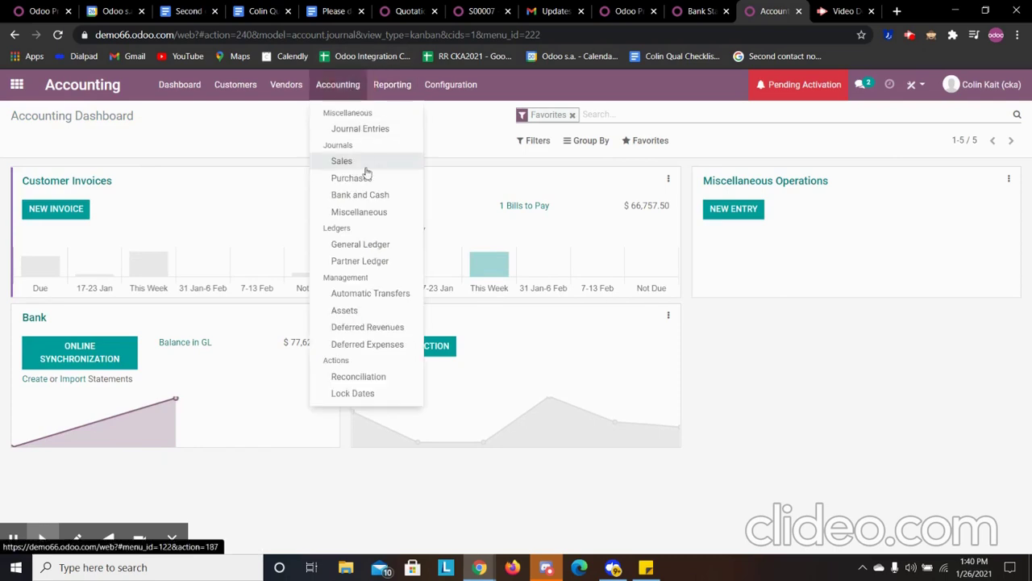
Step: Open Profit and Loss, expand Operating Income and Expenses, and check the 600000 Expenses options
{"action": "mouse_move", "coordinate": [392, 84]}
{"action": "left_click", "coordinate": [419, 129]}
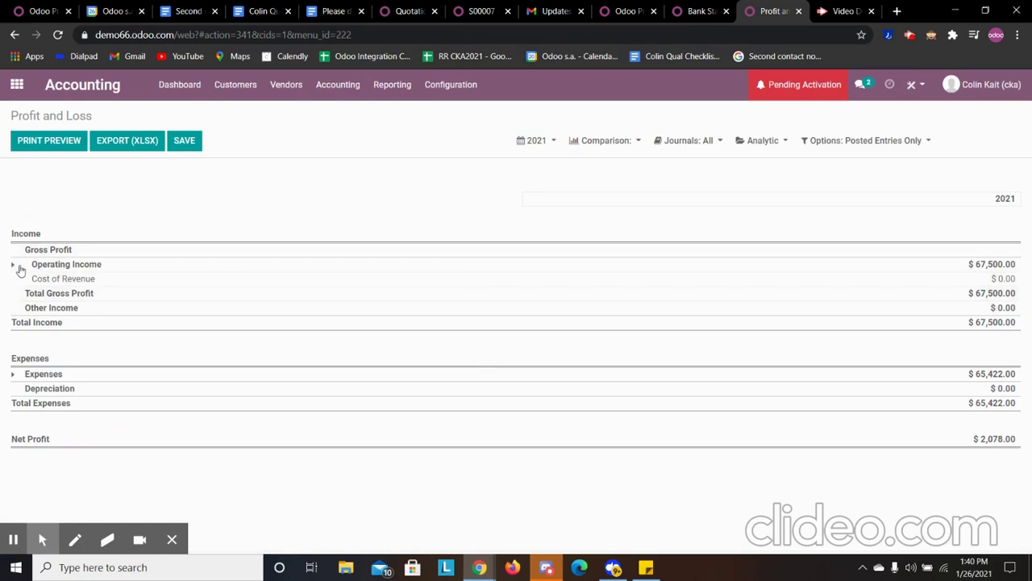
{"action": "left_click", "coordinate": [13, 266]}
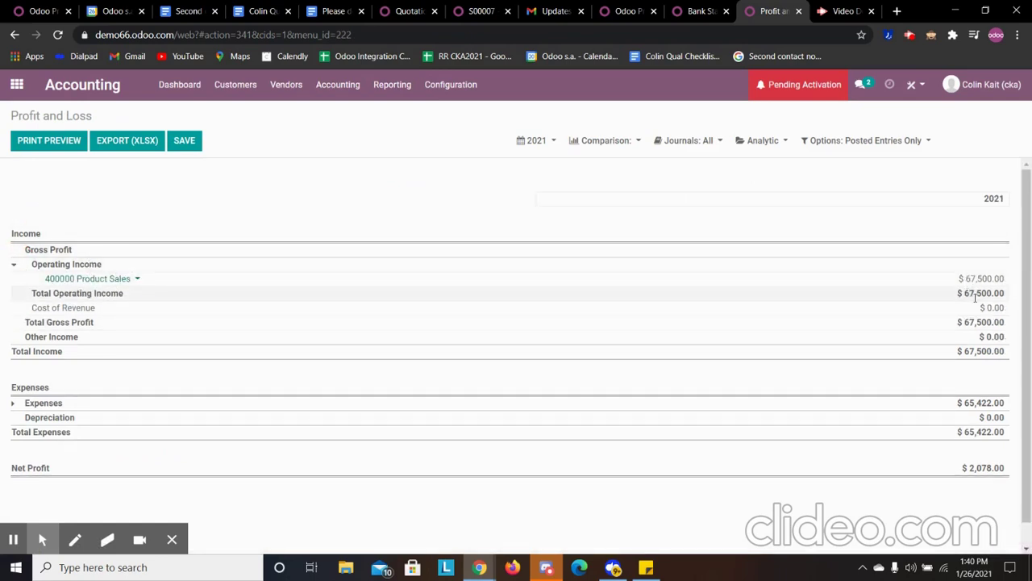
{"action": "left_click", "coordinate": [12, 404]}
{"action": "left_click", "coordinate": [114, 418]}
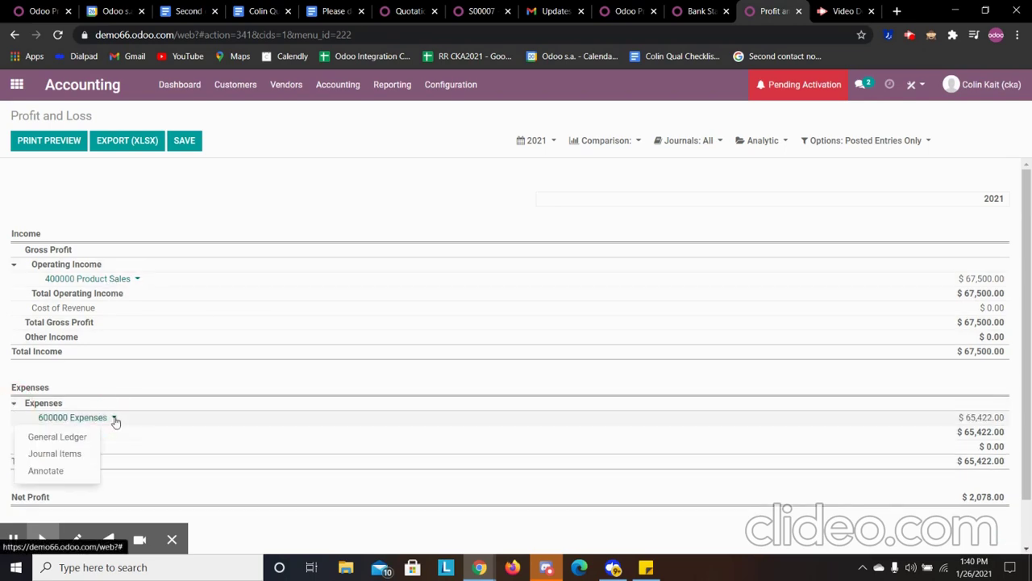
{"action": "left_click", "coordinate": [522, 353]}
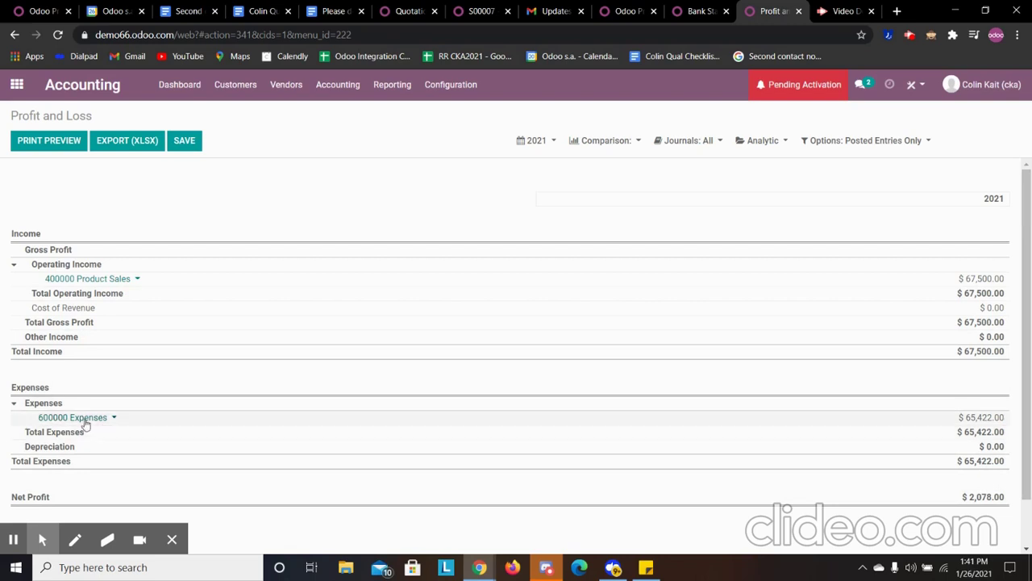
Step: Drill from 400000 Product Sales into the General Ledger and open invoice INV/2021/01/0001
{"action": "left_click", "coordinate": [72, 282]}
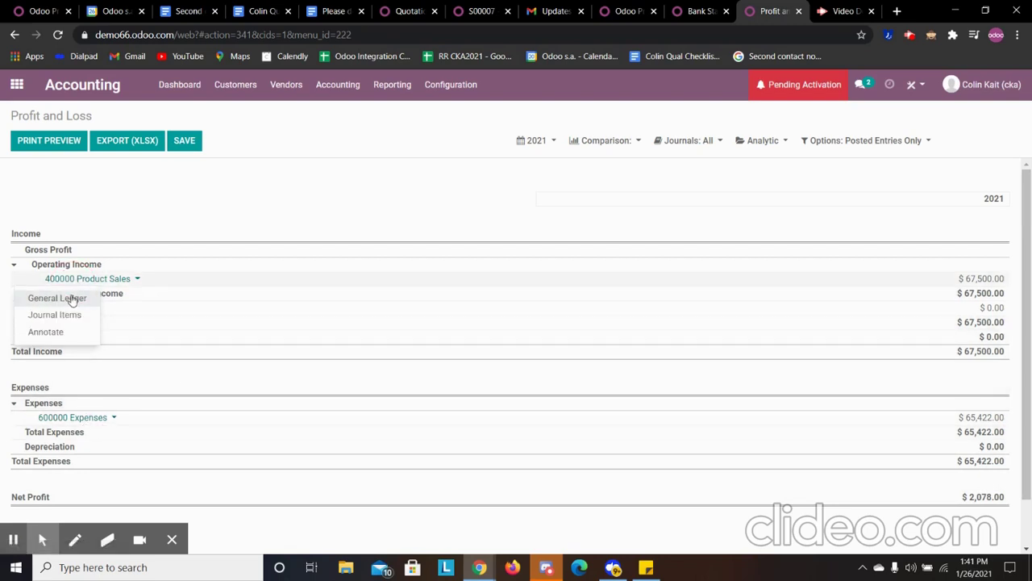
{"action": "left_click", "coordinate": [78, 303]}
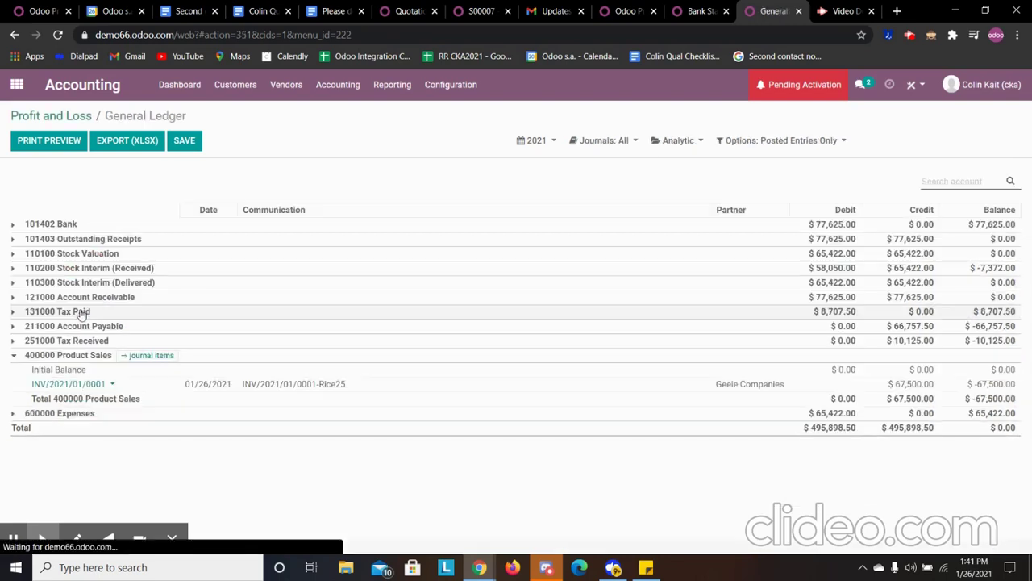
{"action": "left_click", "coordinate": [74, 385]}
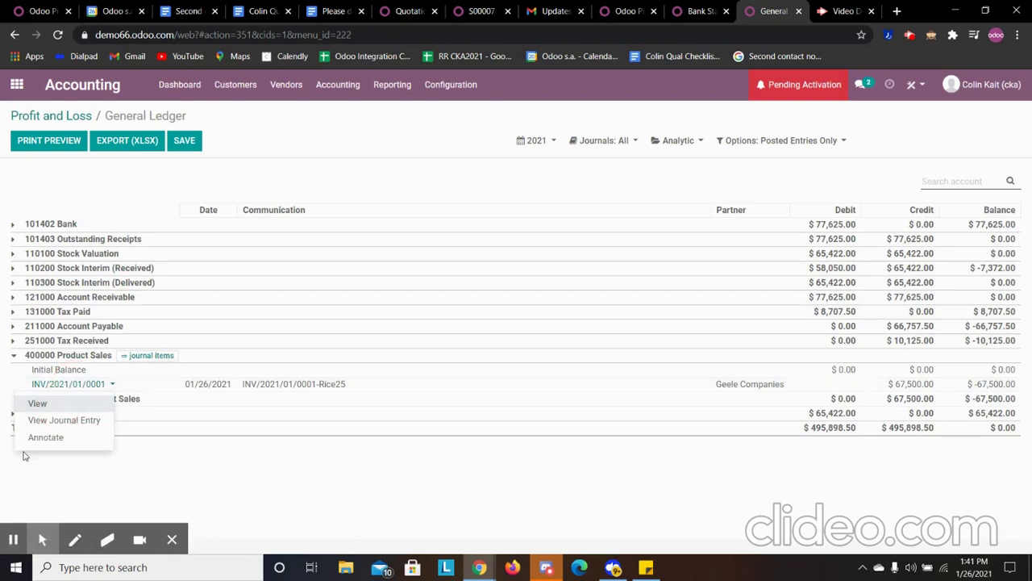
{"action": "left_click", "coordinate": [64, 420]}
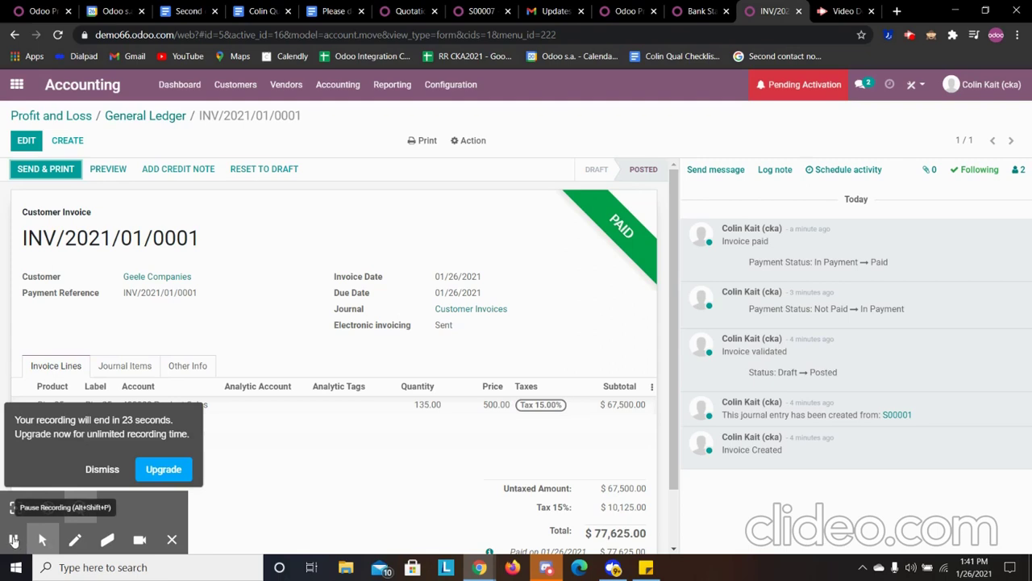
Step: Filter the Profit and Loss report to the Customer Invoices and Vendor Bills journals
{"action": "left_click", "coordinate": [69, 117]}
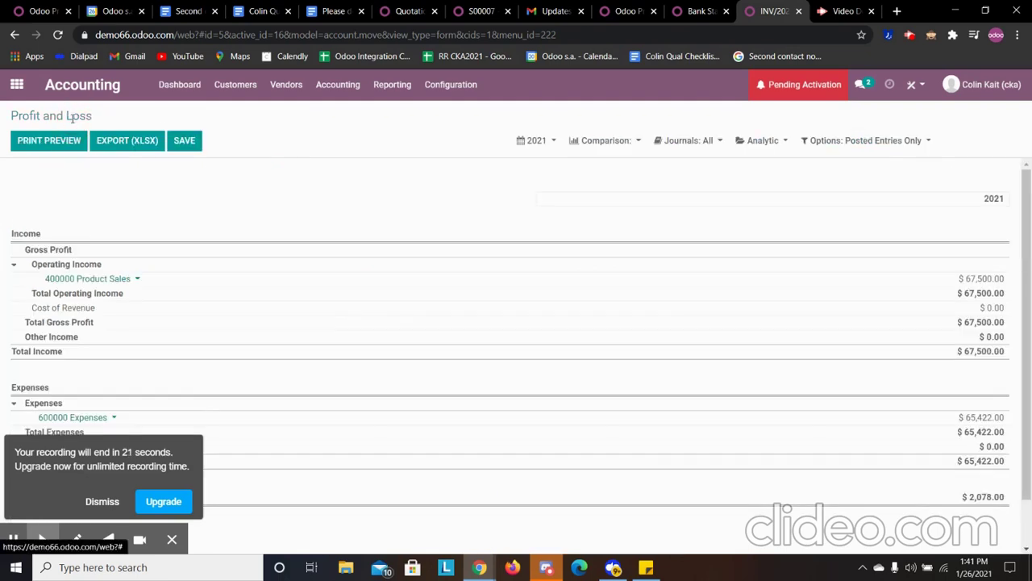
{"action": "left_click", "coordinate": [674, 139]}
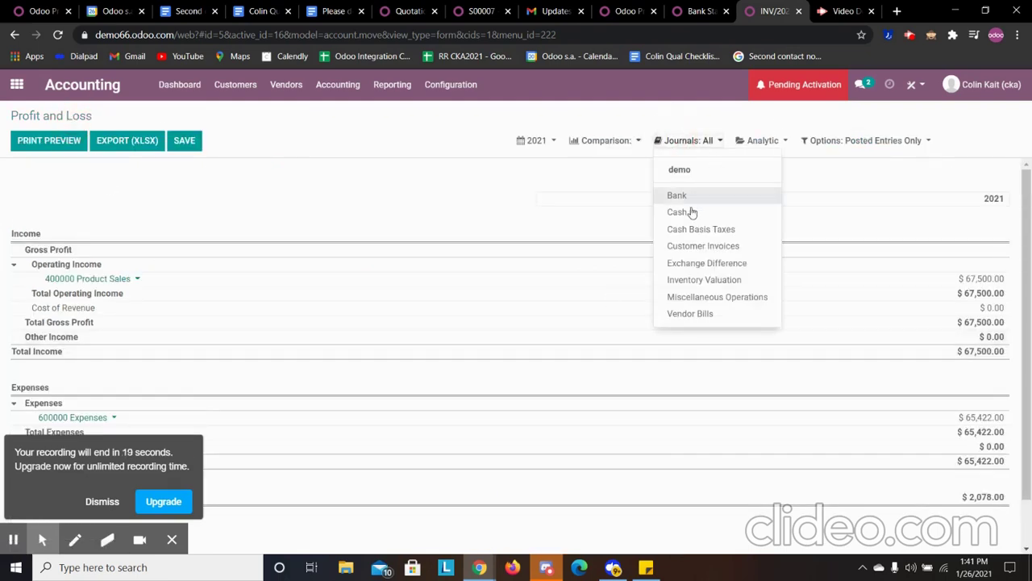
{"action": "left_click", "coordinate": [725, 253]}
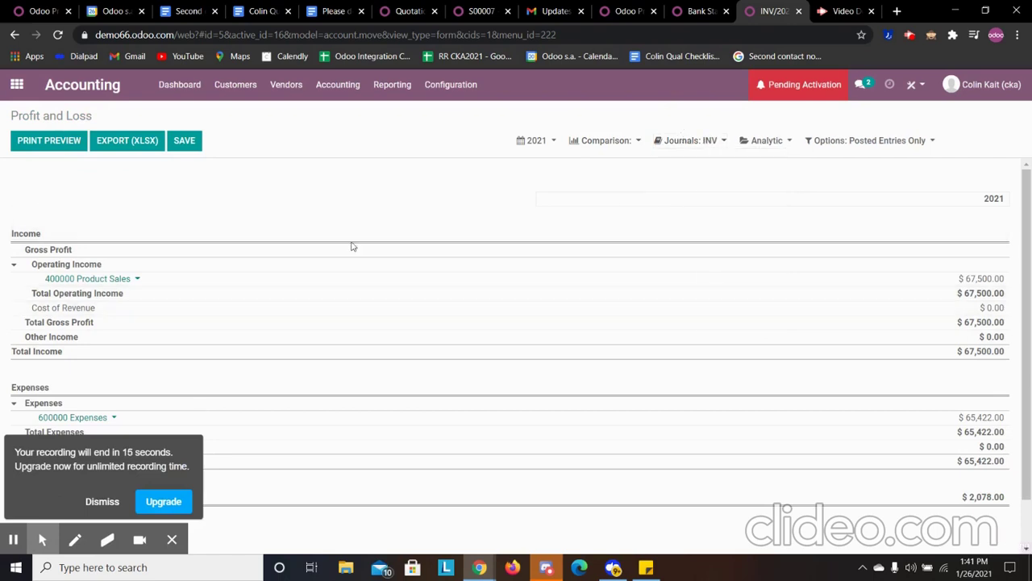
{"action": "left_click", "coordinate": [685, 137]}
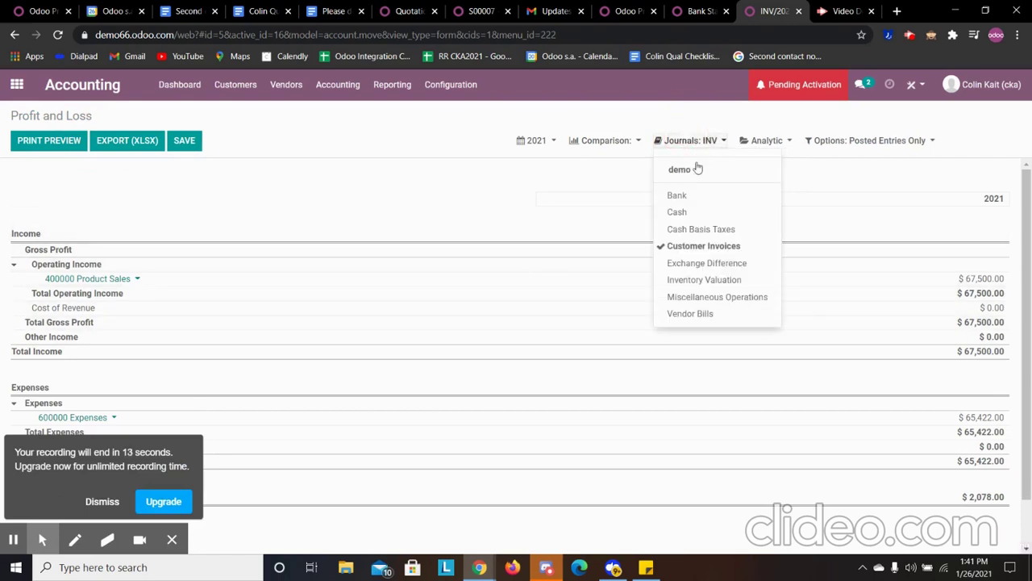
{"action": "left_click", "coordinate": [687, 164]}
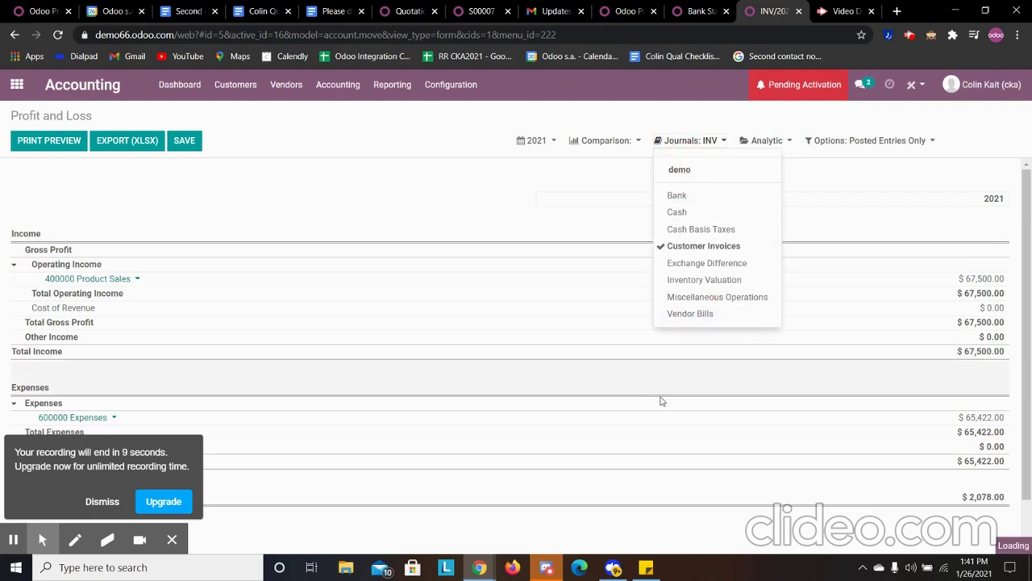
{"action": "left_click", "coordinate": [694, 143]}
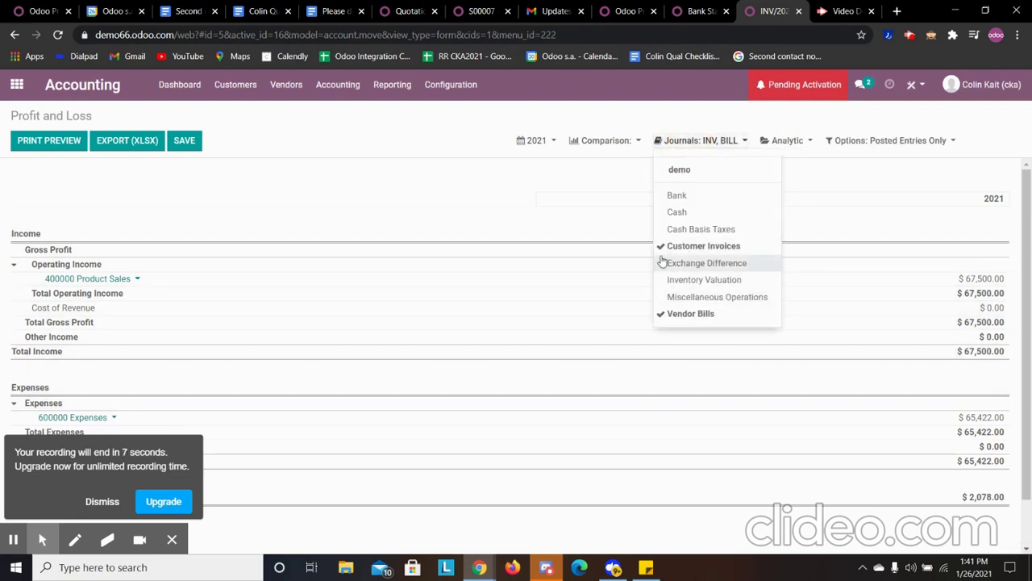
{"action": "left_click", "coordinate": [565, 176]}
{"action": "scroll", "coordinate": [133, 339], "scroll_direction": "down", "scroll_amount": 2}
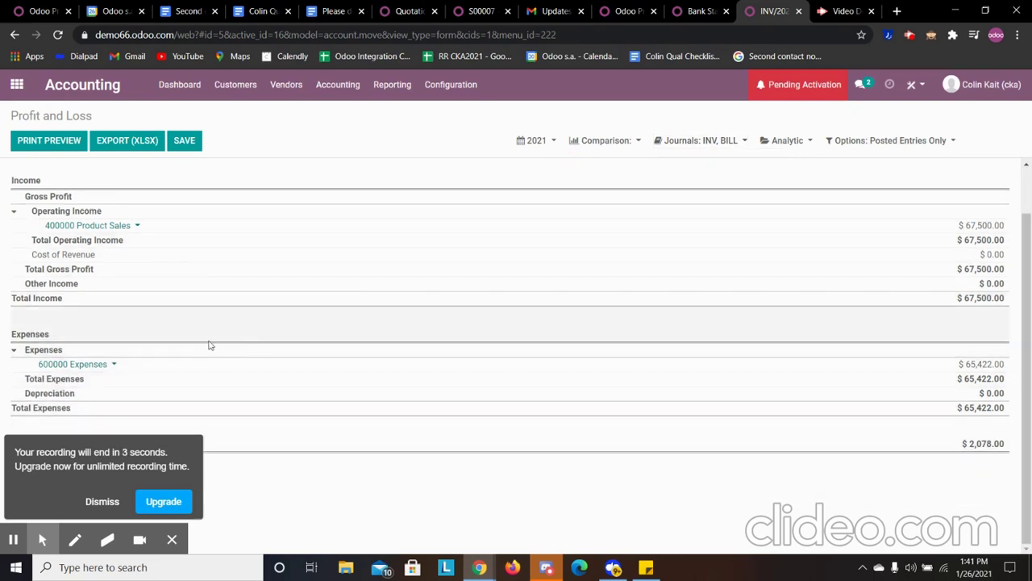
{"action": "left_click", "coordinate": [125, 228]}
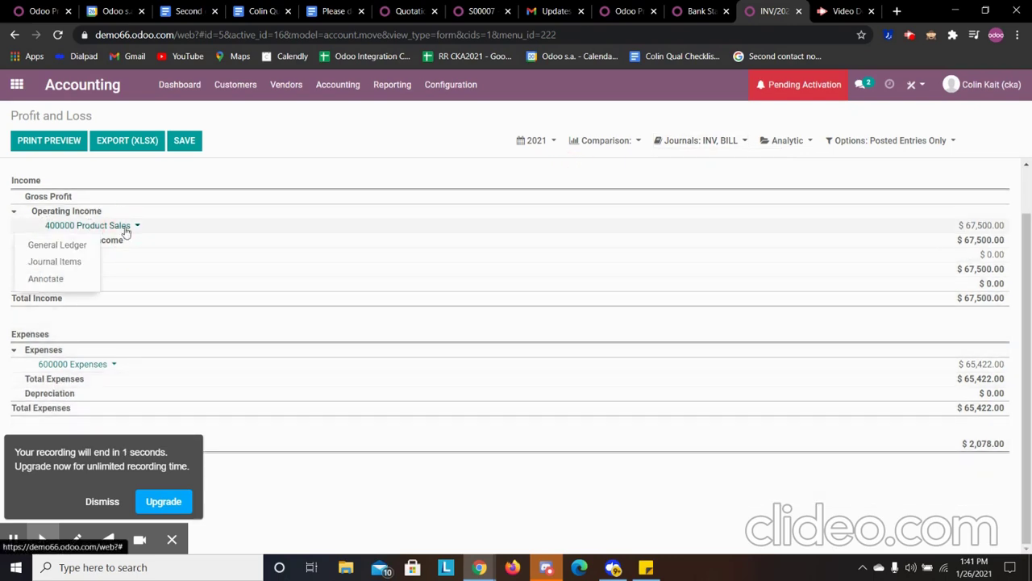